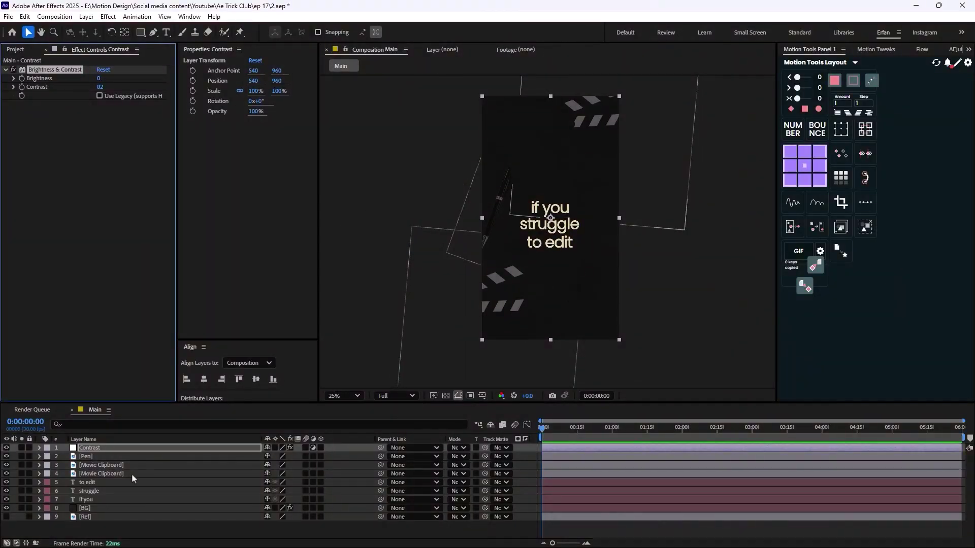
Step: Inspect the Movie Clipboard layer's effects in the finished project preview
left_click(125, 465)
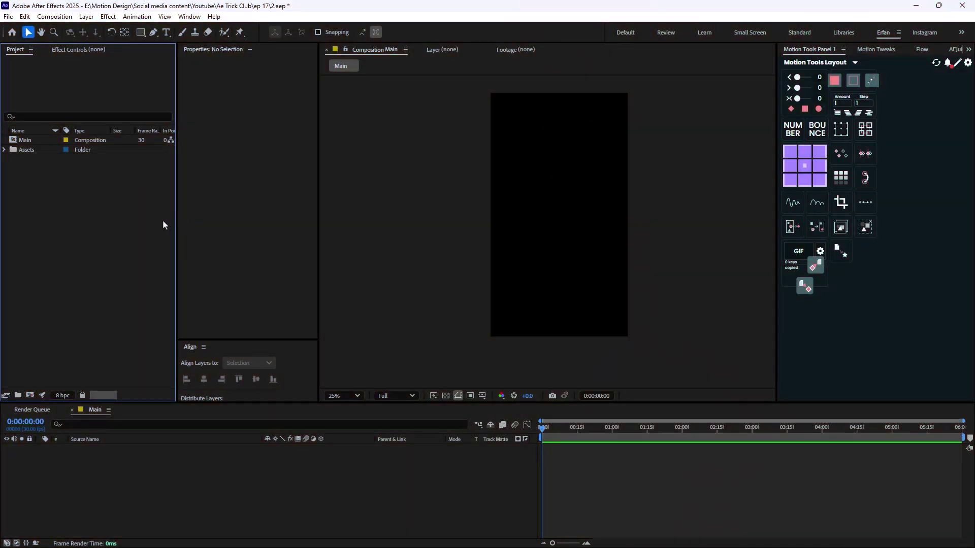
Step: Place the Ref image from Assets into Main at 126% scale, then hide its layer
left_click(5, 149)
left_click(32, 161)
left_click_drag(31, 163, 559, 216)
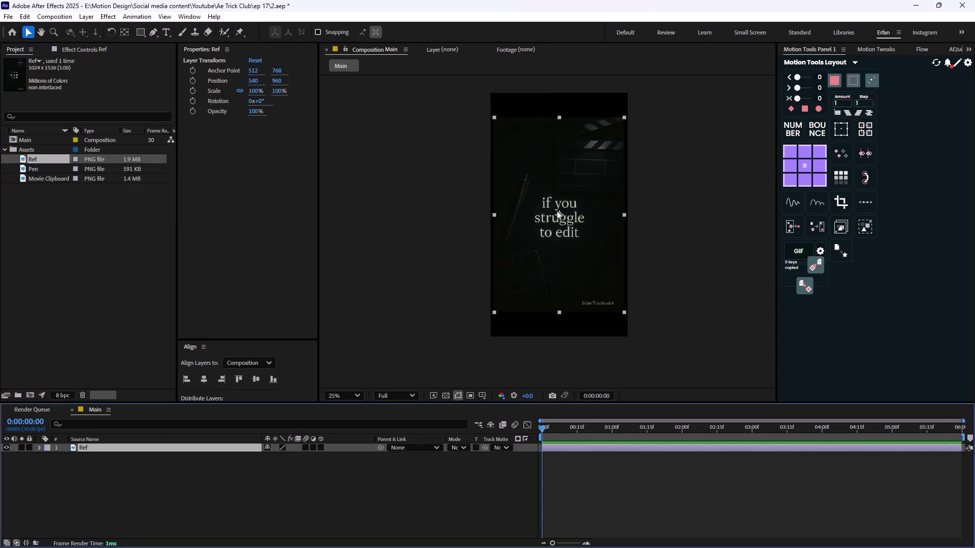
key("s")
left_click_drag(280, 456, 293, 457)
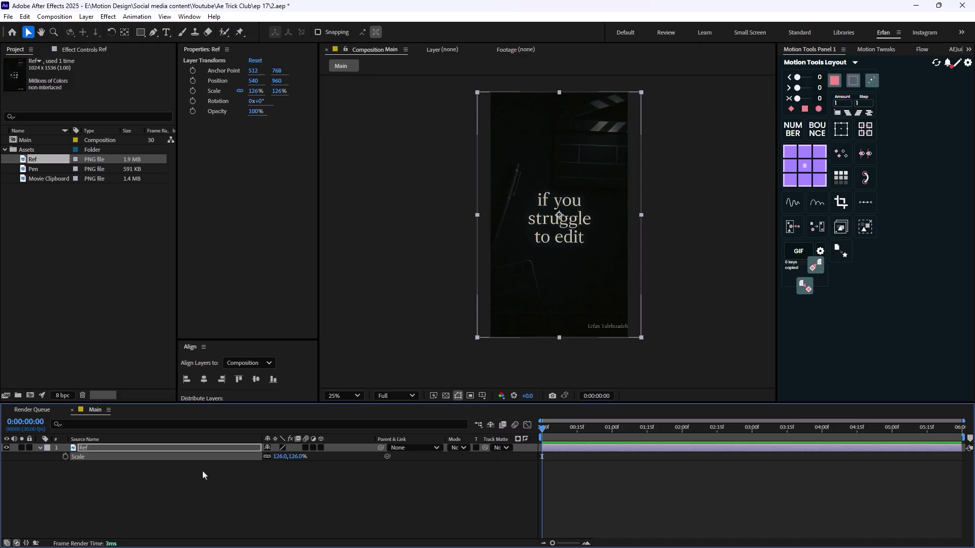
left_click(8, 450)
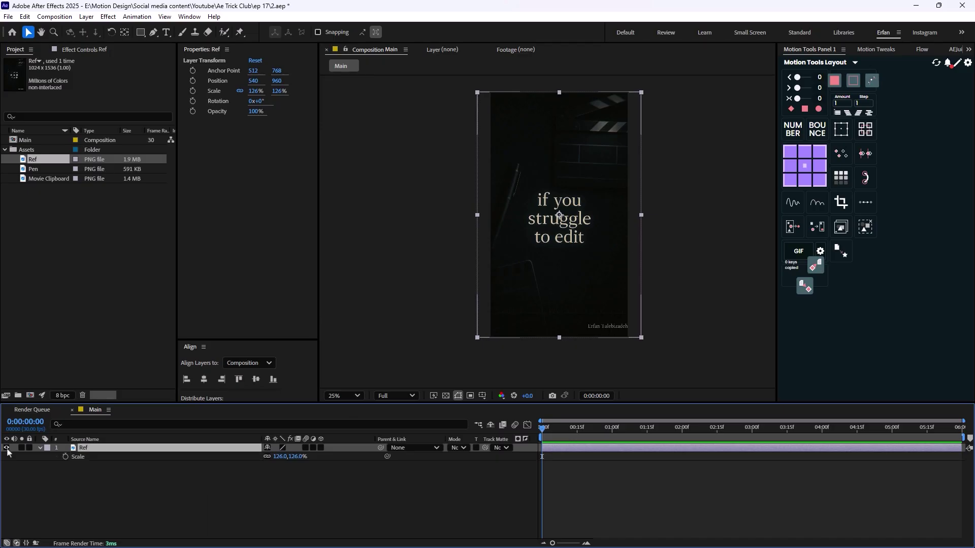
left_click(7, 448)
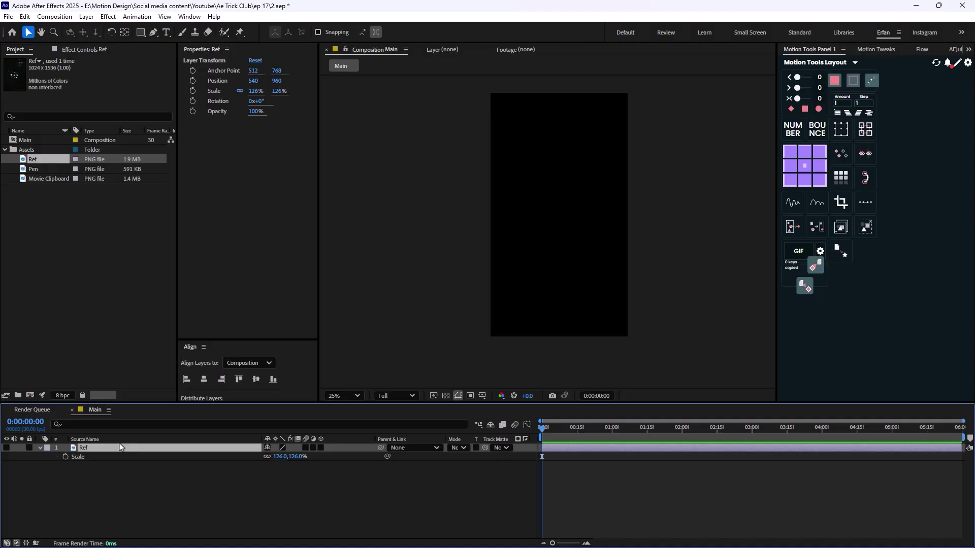
Step: Create an 'if you' text layer and position it in the comp
left_click(166, 32)
left_click(538, 198)
type("if")
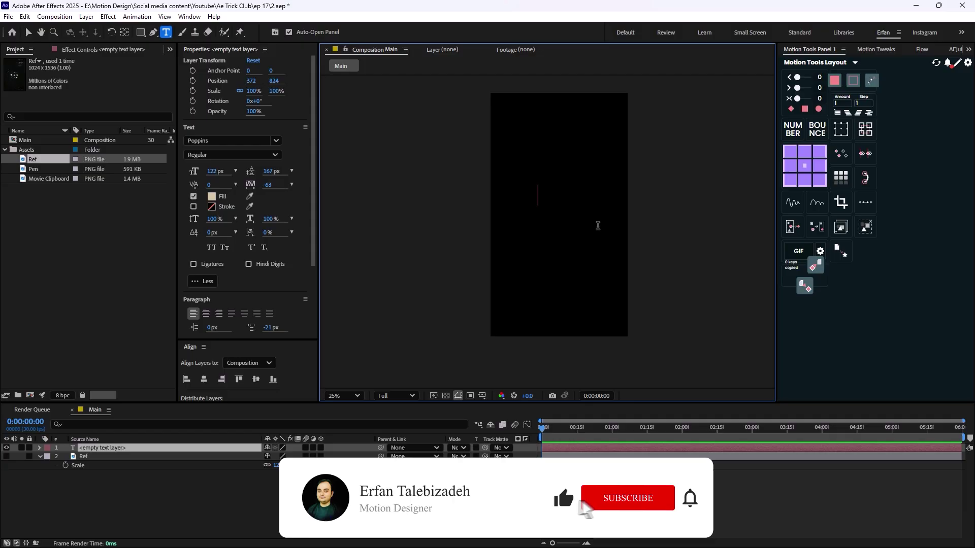
type(" you")
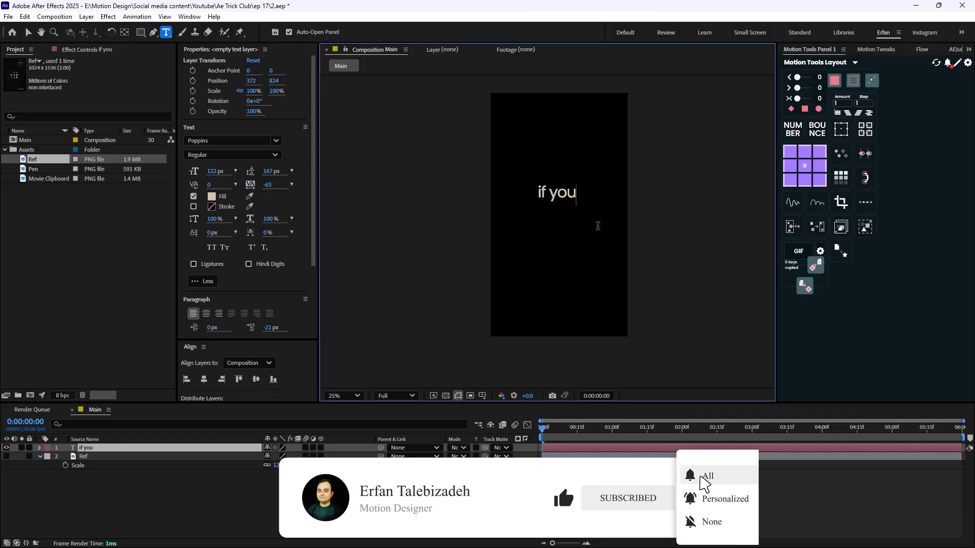
left_click(28, 32)
key("period")
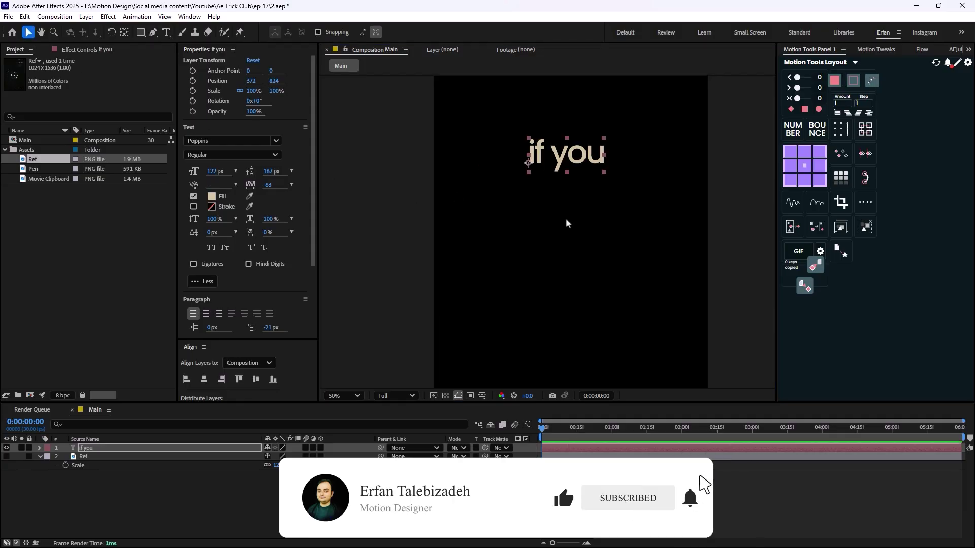
left_click_drag(567, 165, 559, 245)
Step: Duplicate the text as 'struggle' and line it up under 'if you'
key("ctrl+d")
double_click(565, 227)
type("struggle")
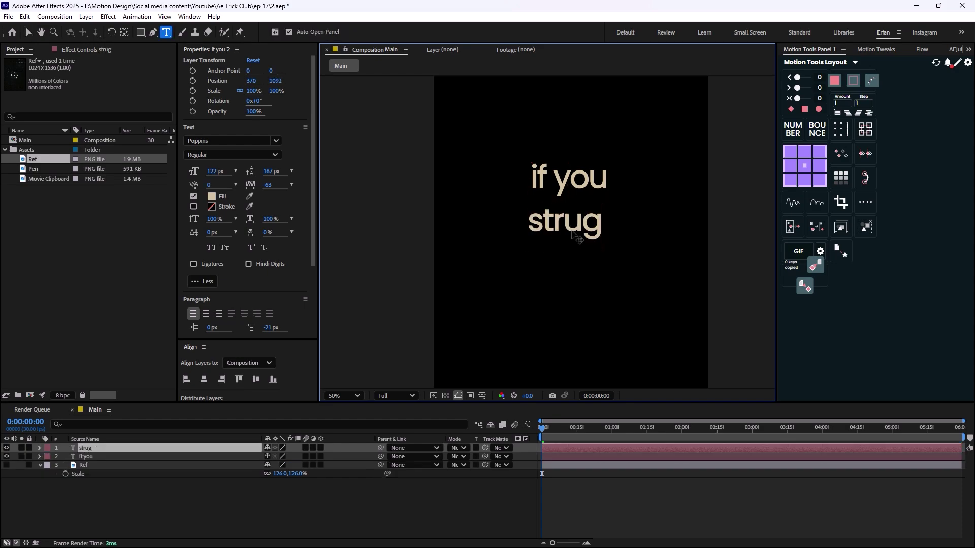
left_click(28, 32)
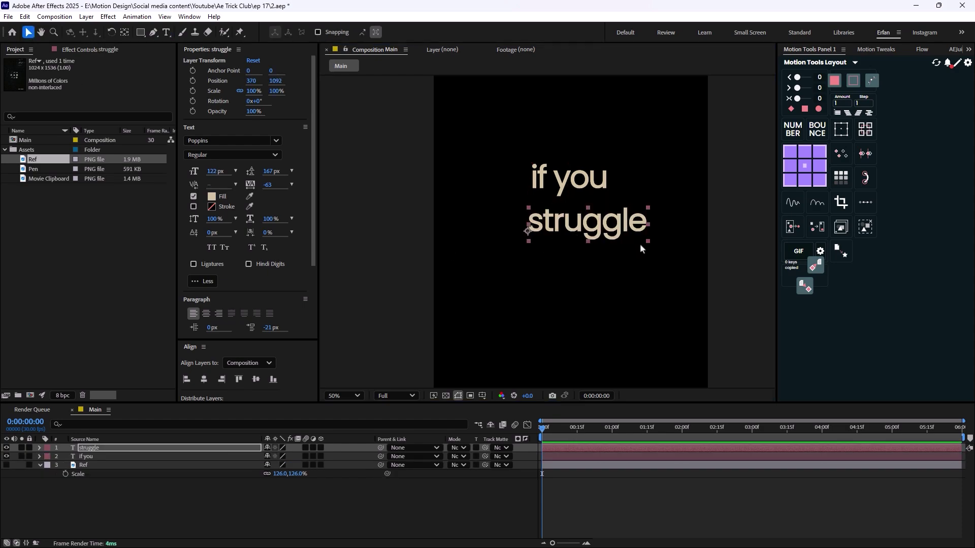
left_click_drag(610, 228, 591, 256)
Step: Duplicate again as 'to edit' and set it slightly lower beneath 'struggle'
key("ctrl+d")
double_click(586, 251)
type("t")
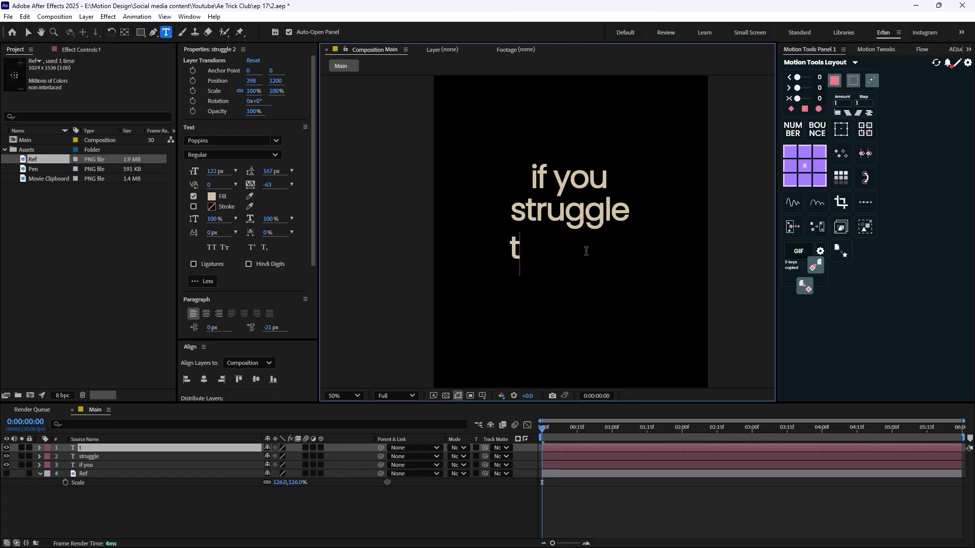
type("o edit")
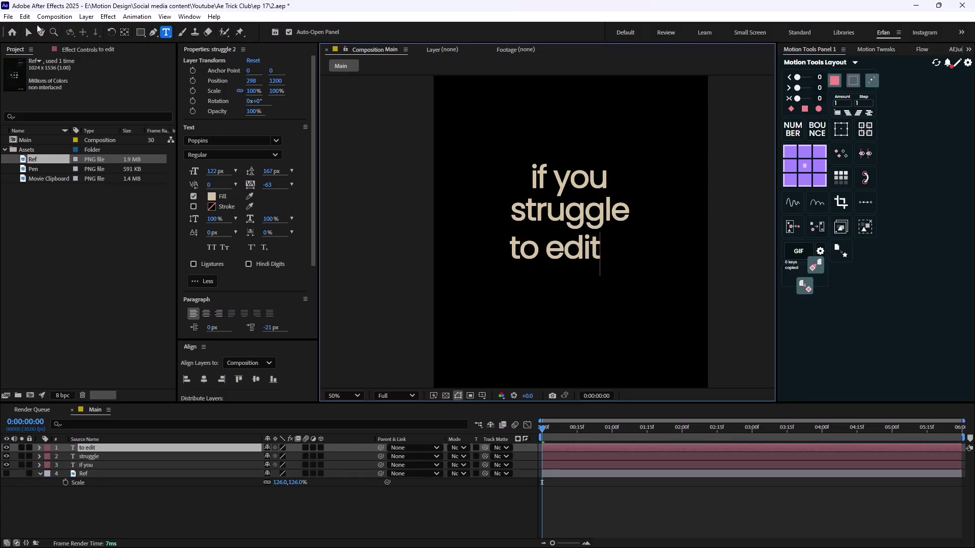
left_click(29, 32)
scroll(518, 236, "up", 2)
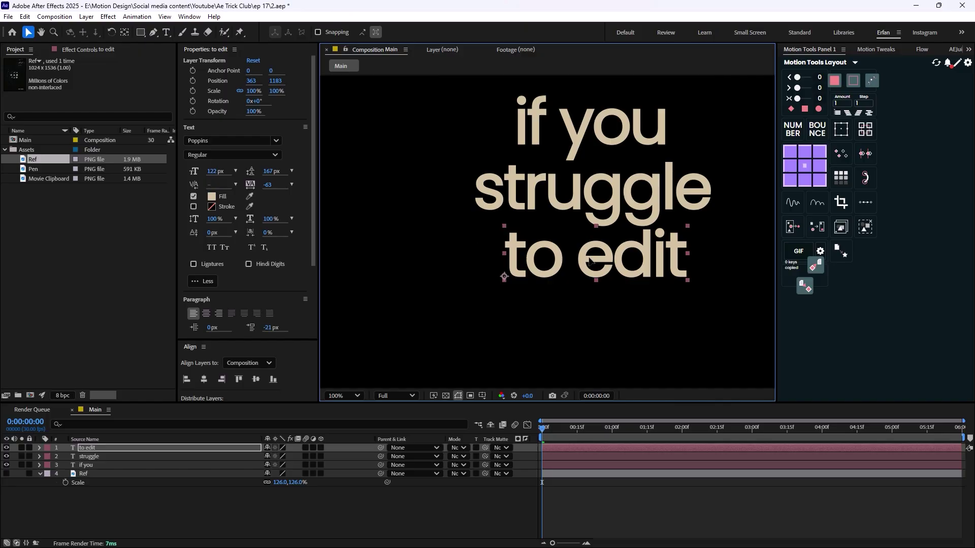
left_click_drag(585, 263, 585, 267)
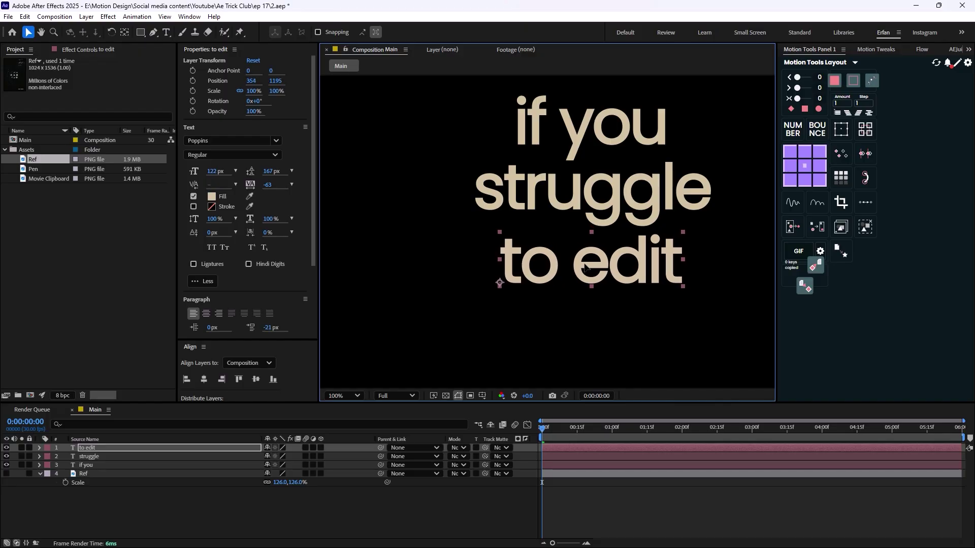
scroll(584, 266, "down", 4)
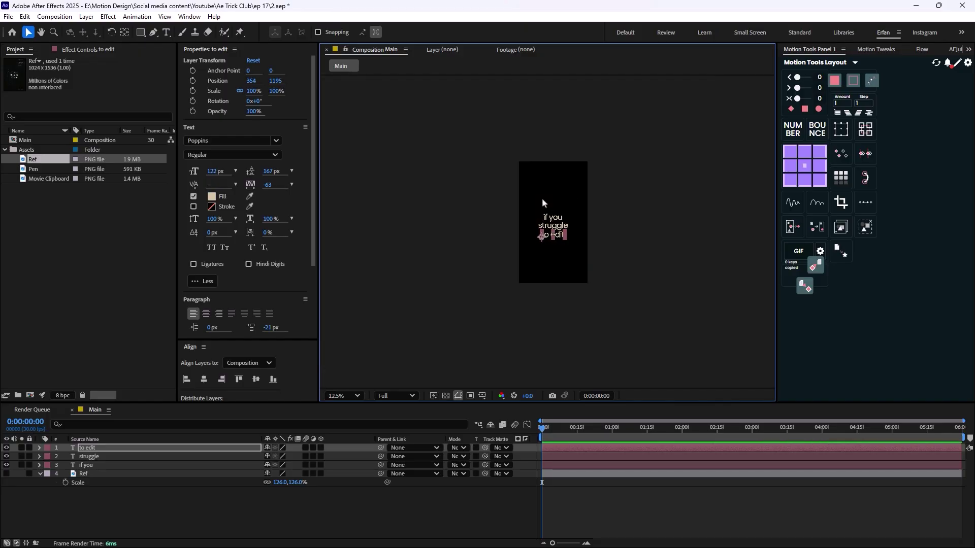
Step: Select all three text layers to align them, then deselect
left_click(102, 464, "shift")
left_click(204, 379)
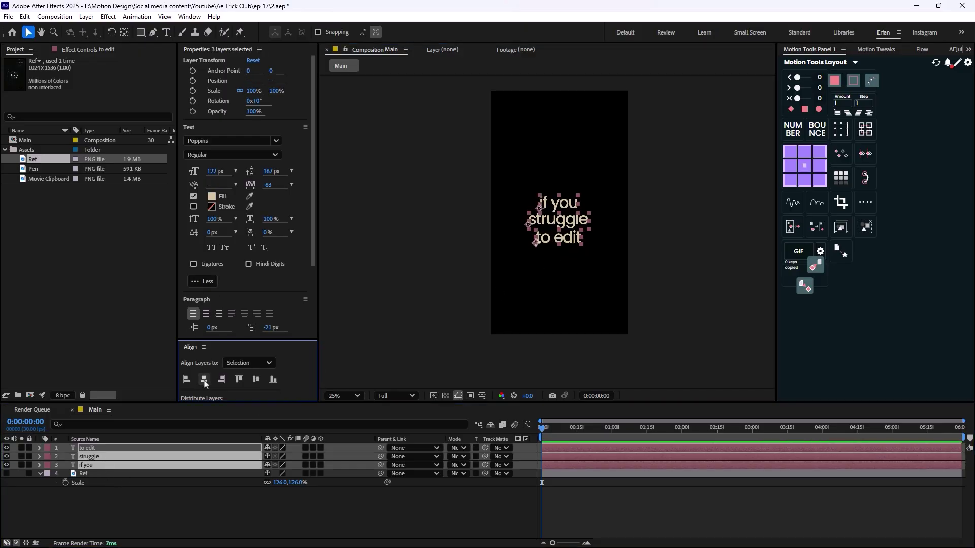
left_click(330, 447)
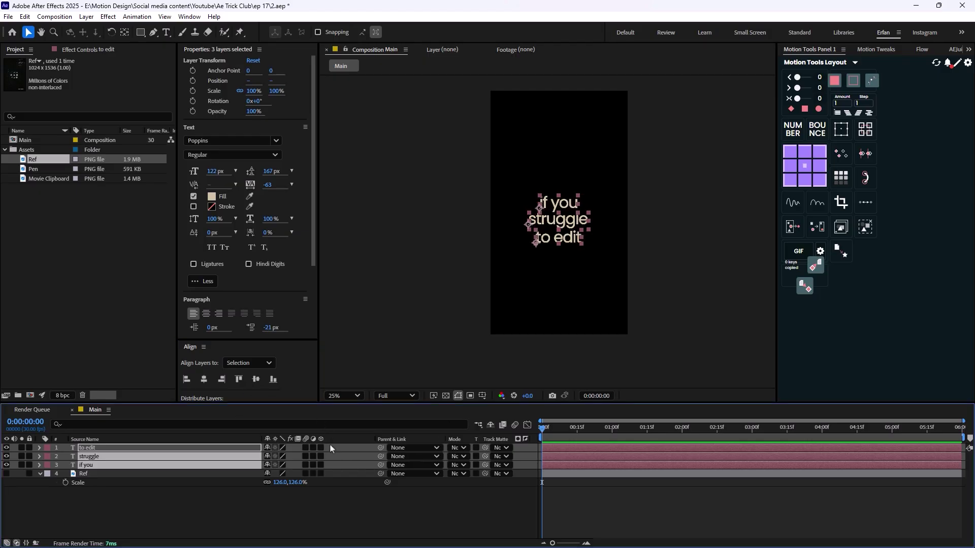
left_click(290, 489)
scroll(530, 282, "up", 1)
scroll(543, 264, "down", 1)
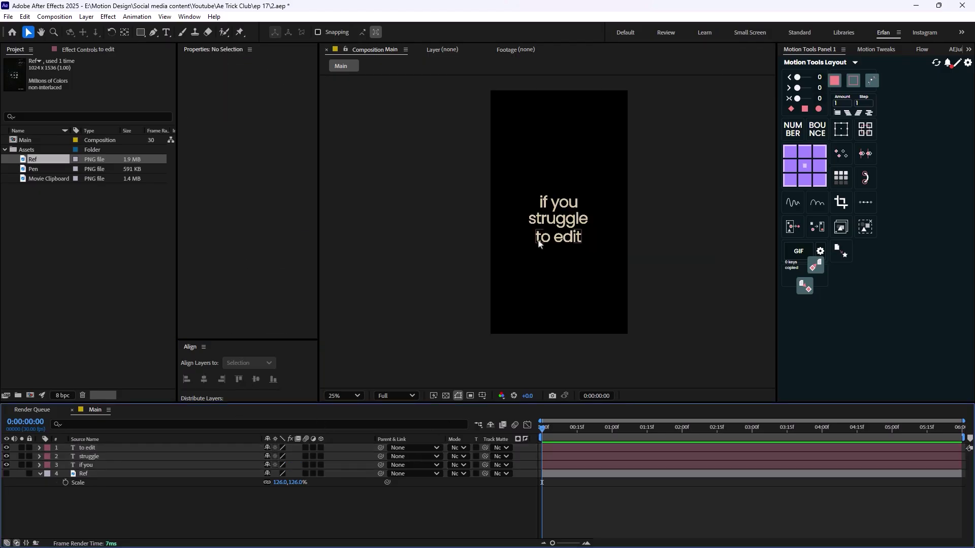
scroll(540, 245, "up", 1)
scroll(540, 245, "down", 1)
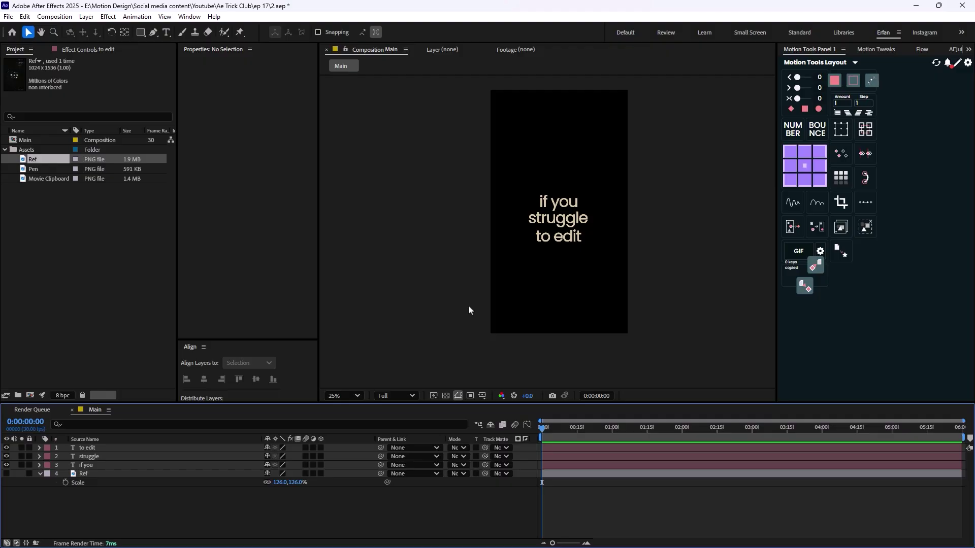
Step: Create a 1C1C1C solid named BG and move it below the text layers, above Ref
left_click(39, 475)
key("ctrl+y")
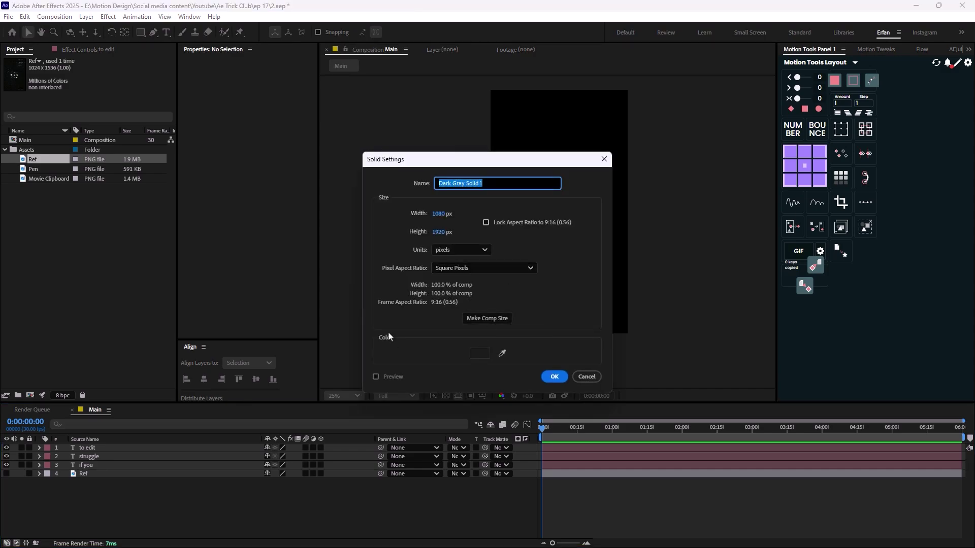
left_click_drag(443, 161, 446, 142)
left_click(485, 334)
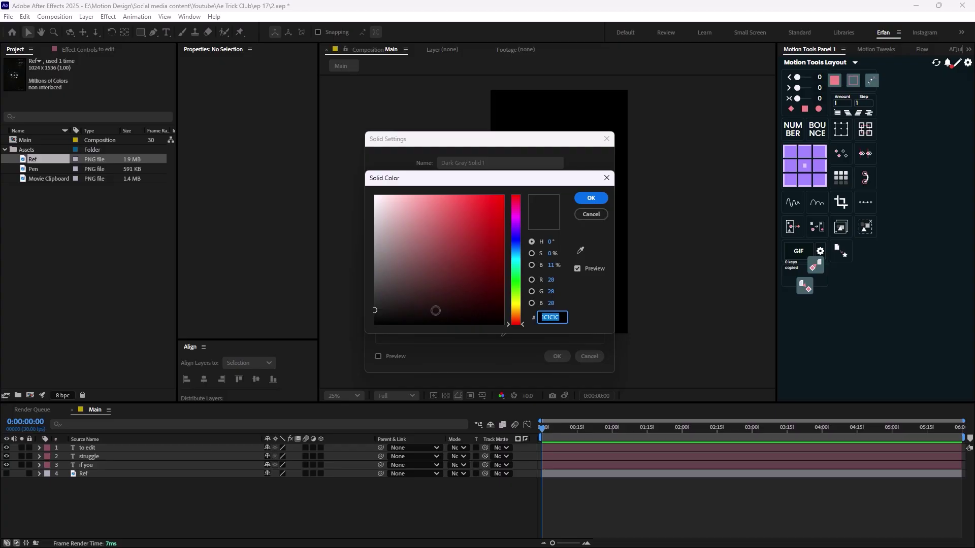
left_click(590, 197)
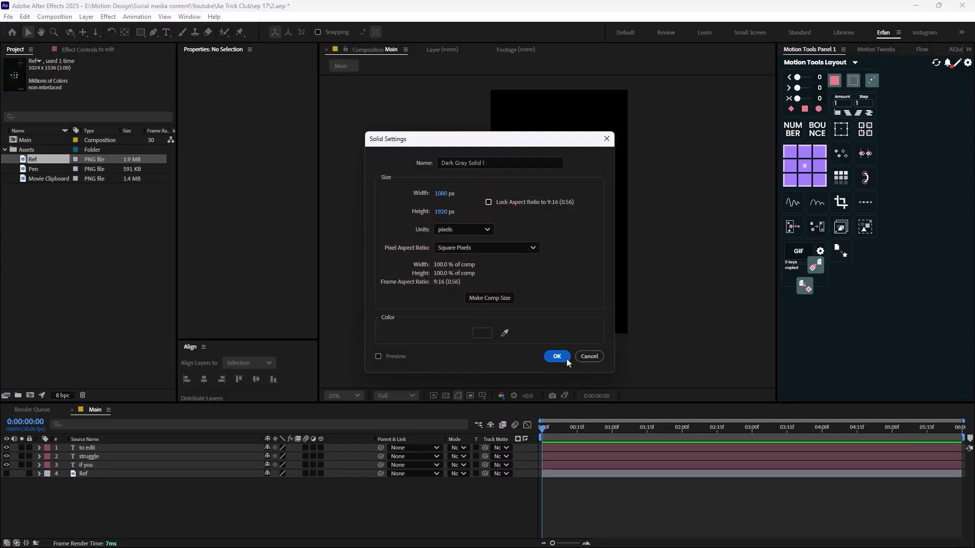
triple_click(548, 163)
type("BG")
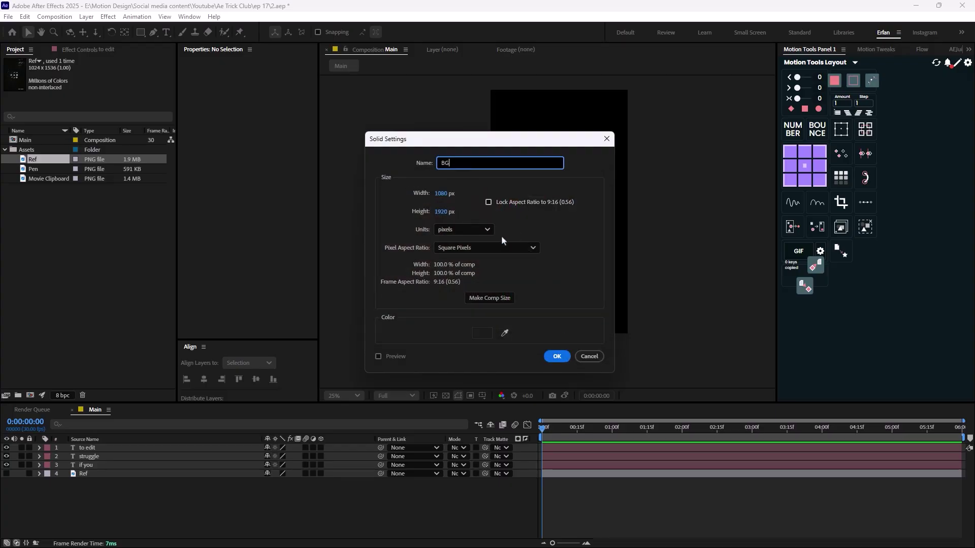
left_click(557, 356)
left_click_drag(83, 448, 89, 480)
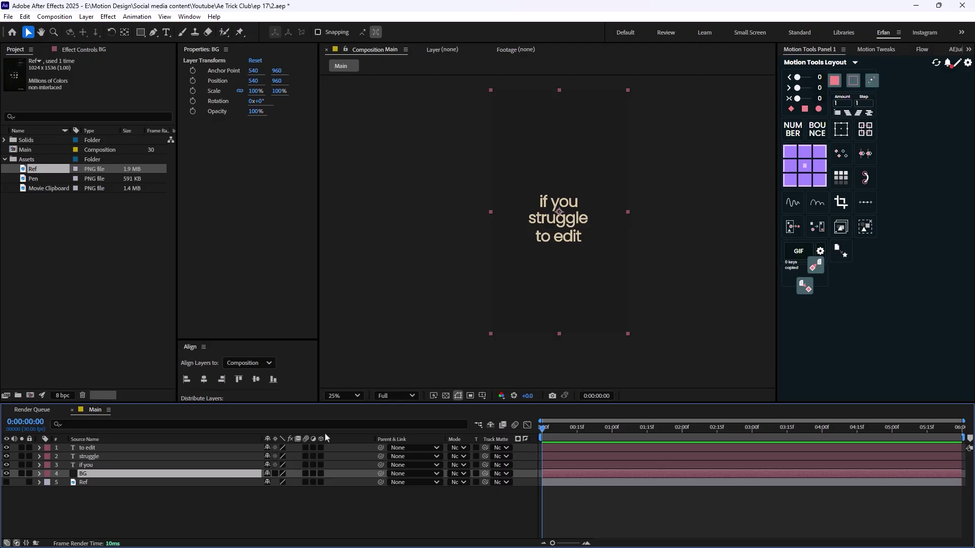
Step: Apply Fractal Noise to BG with Dynamic type, Contrast 54 and Brightness 15
key("ctrl+space")
type("frac")
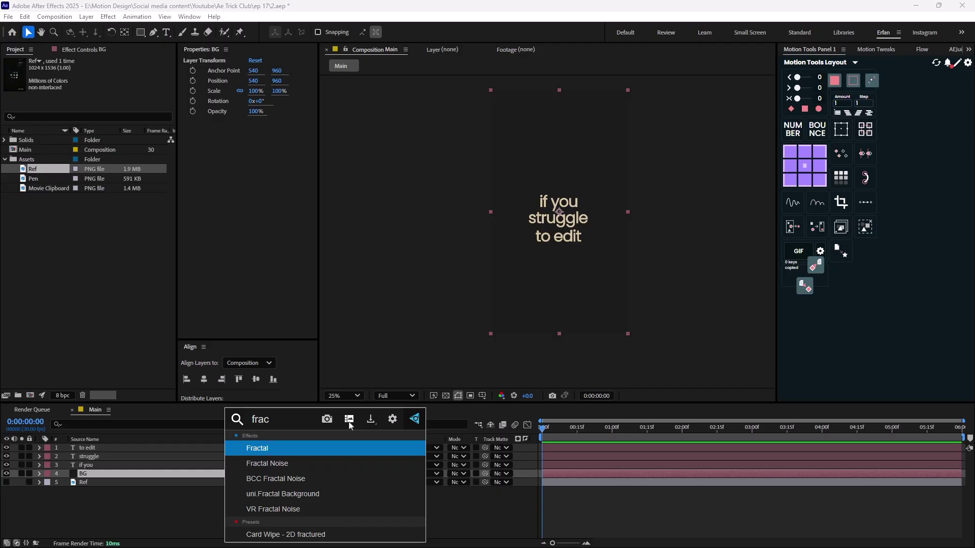
left_click(303, 463)
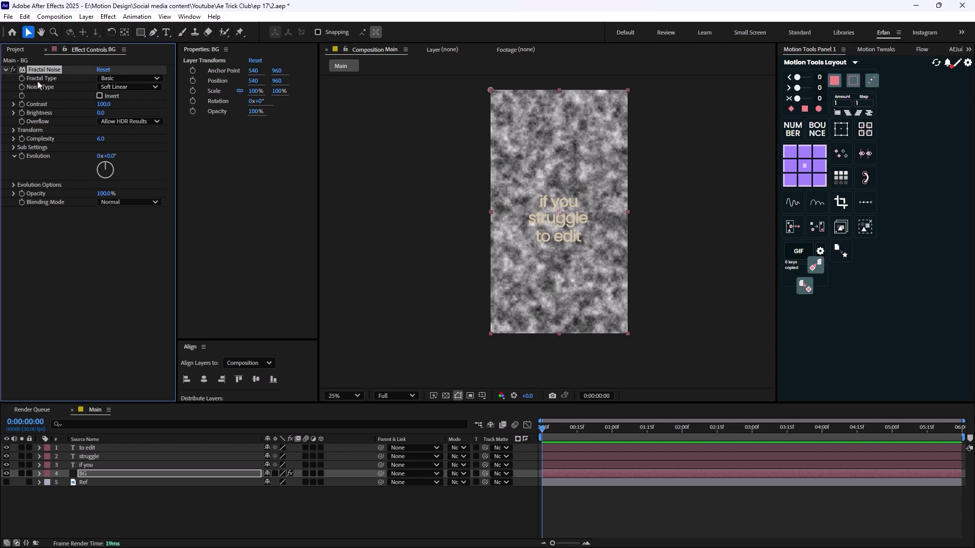
left_click(114, 78)
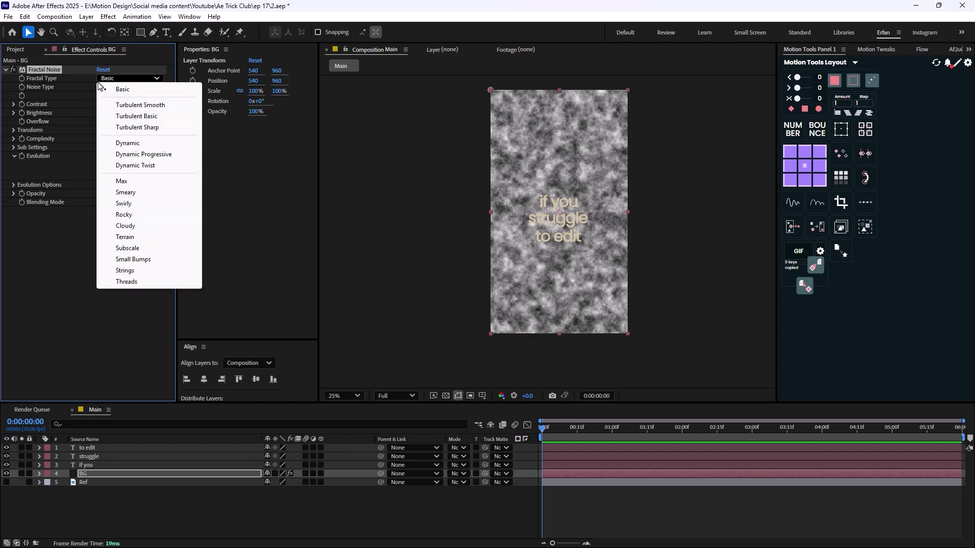
left_click(134, 144)
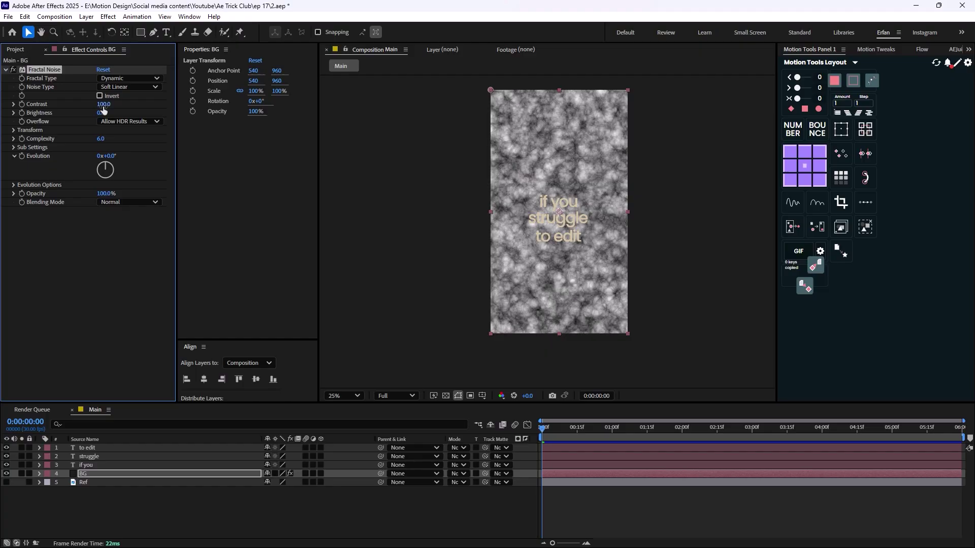
left_click_drag(104, 110, 50, 121)
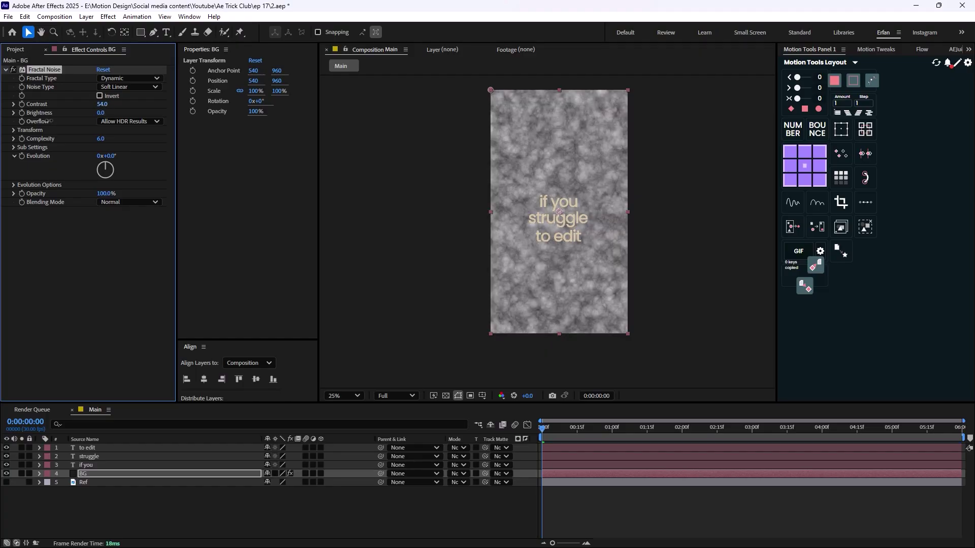
left_click(102, 104)
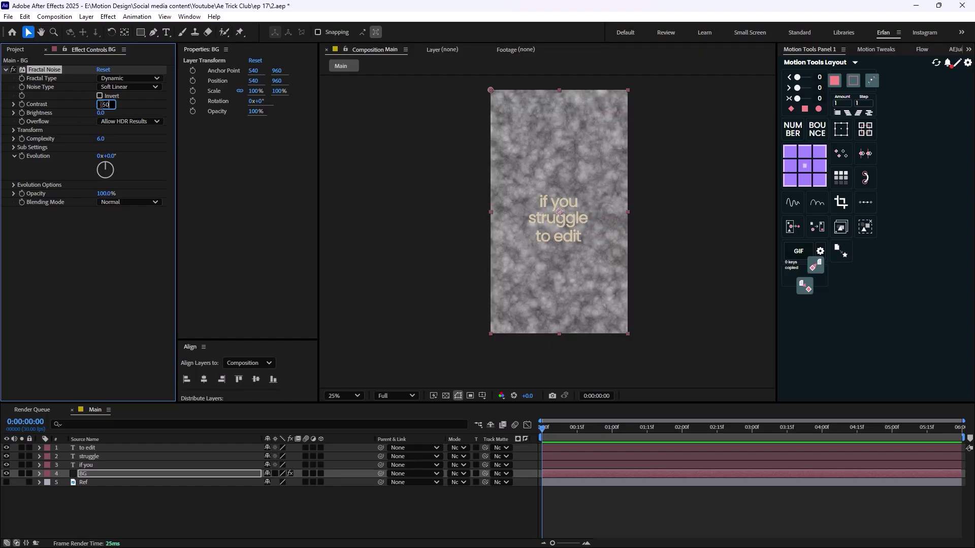
key("Return")
left_click(103, 112)
type("15")
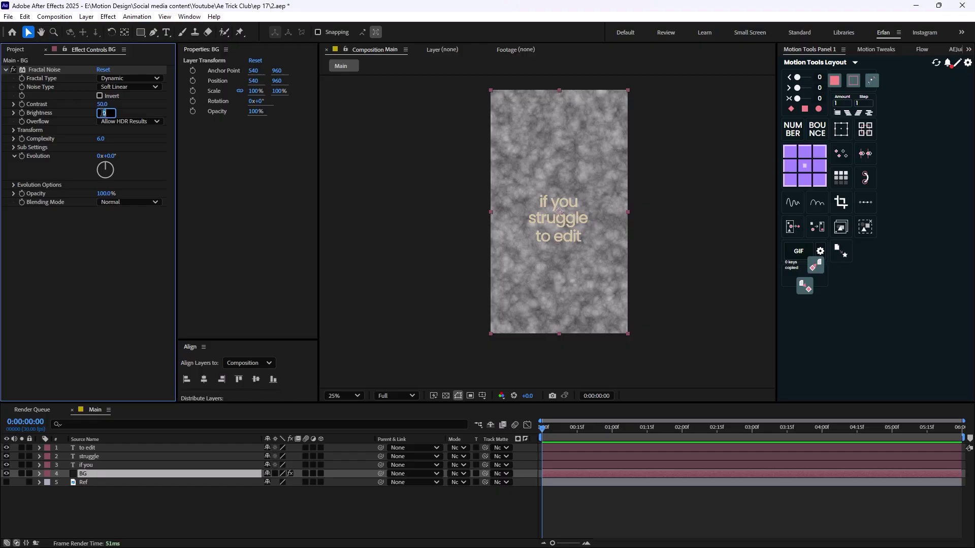
key("Return")
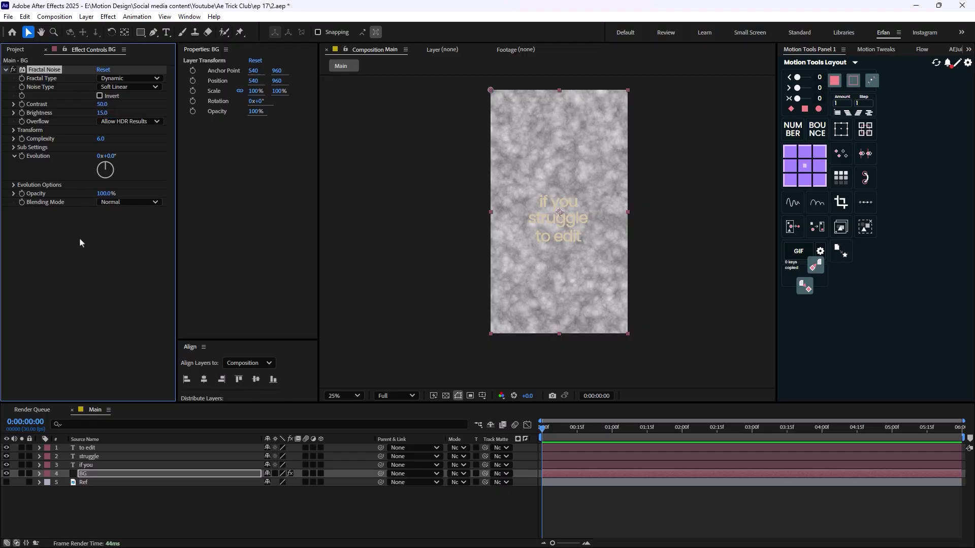
Step: Set the noise Scale to 450, fade its opacity to 12%, and blend Soft Light
left_click(14, 130)
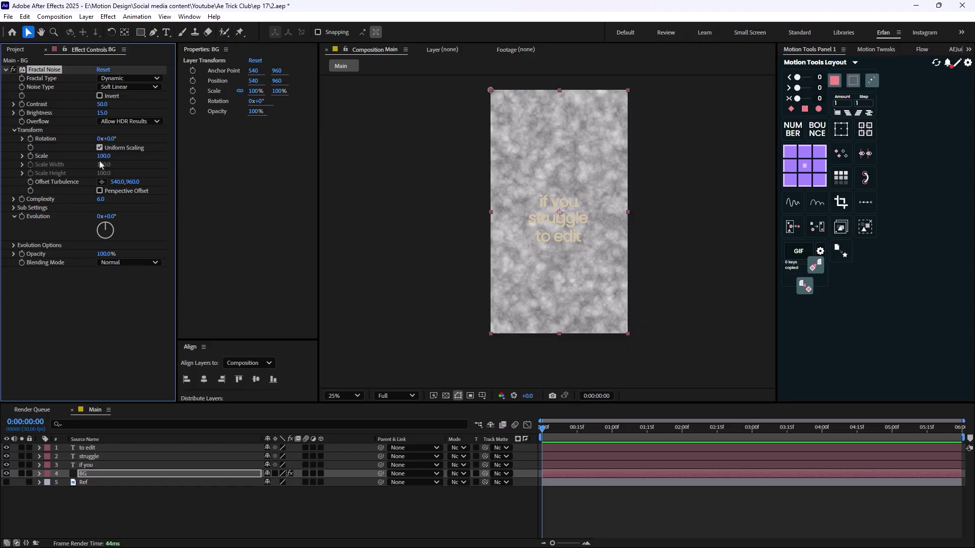
mouse_move(99, 160)
left_mouse_down()
mouse_move(122, 160)
mouse_move(103, 160)
left_mouse_up()
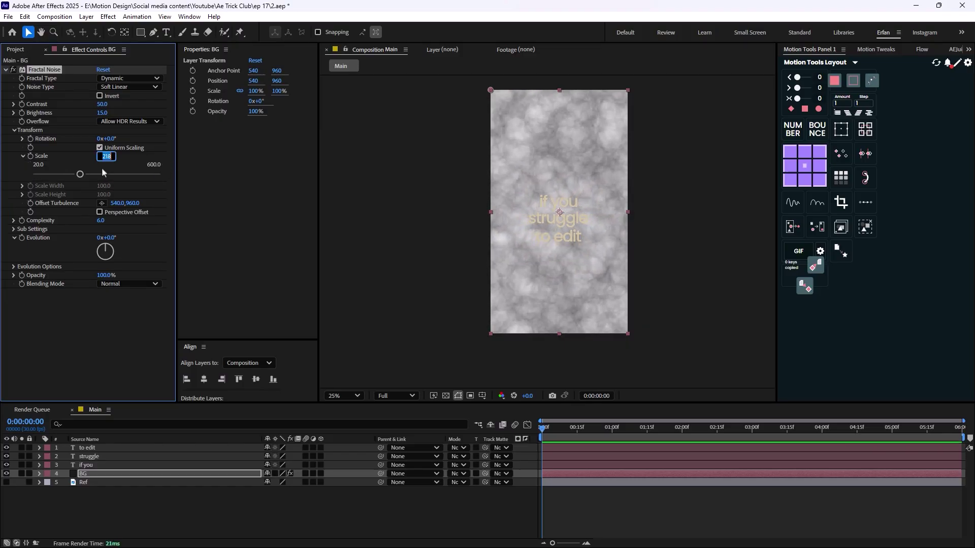
type("450")
key("Return")
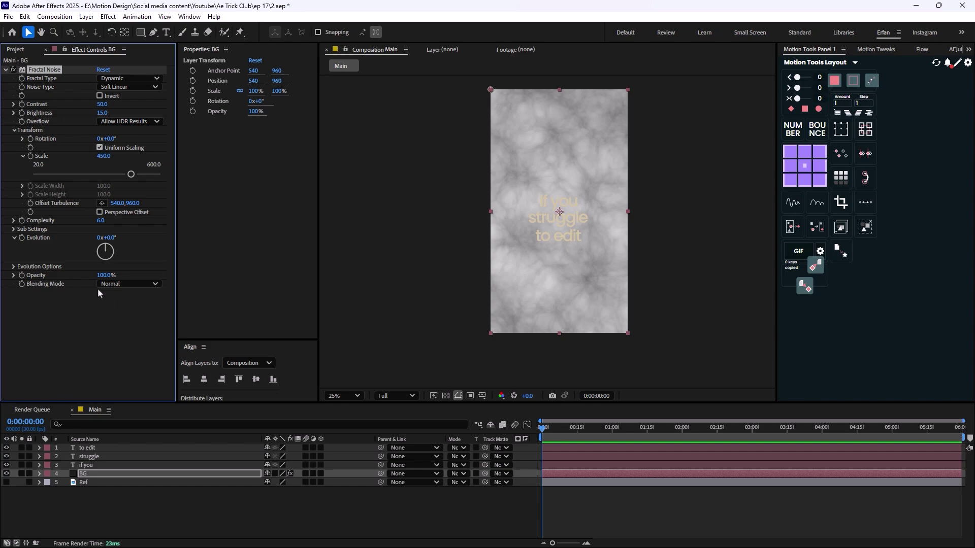
left_click_drag(104, 275, 66, 284)
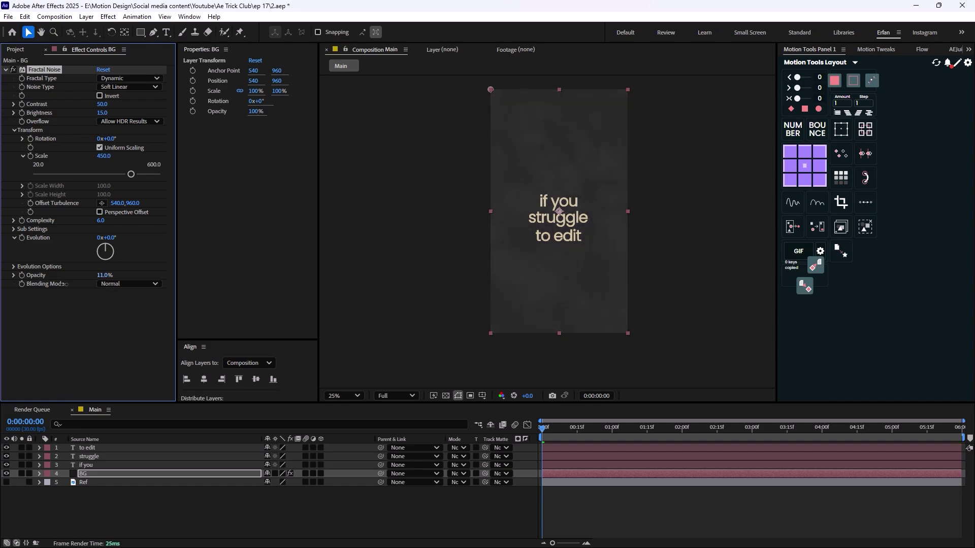
left_click(159, 285)
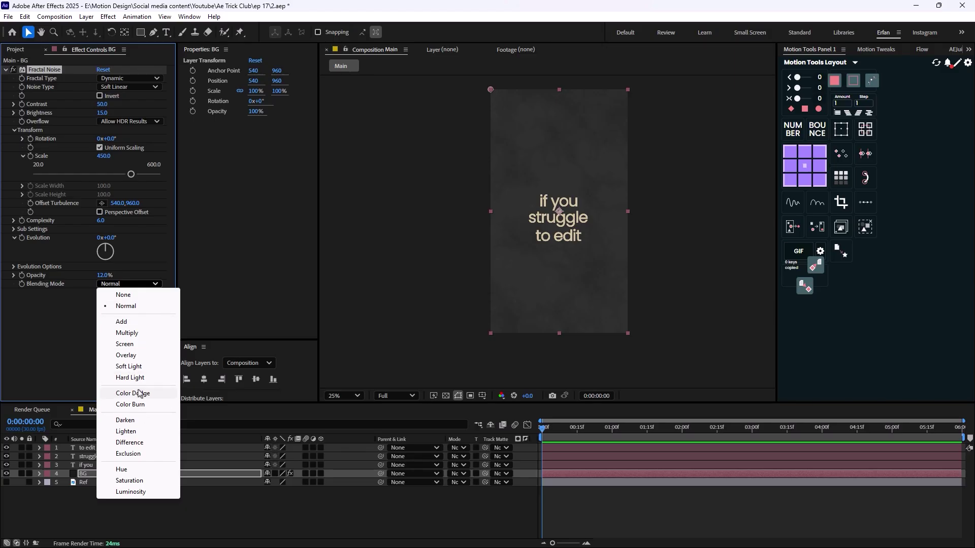
left_click(145, 369)
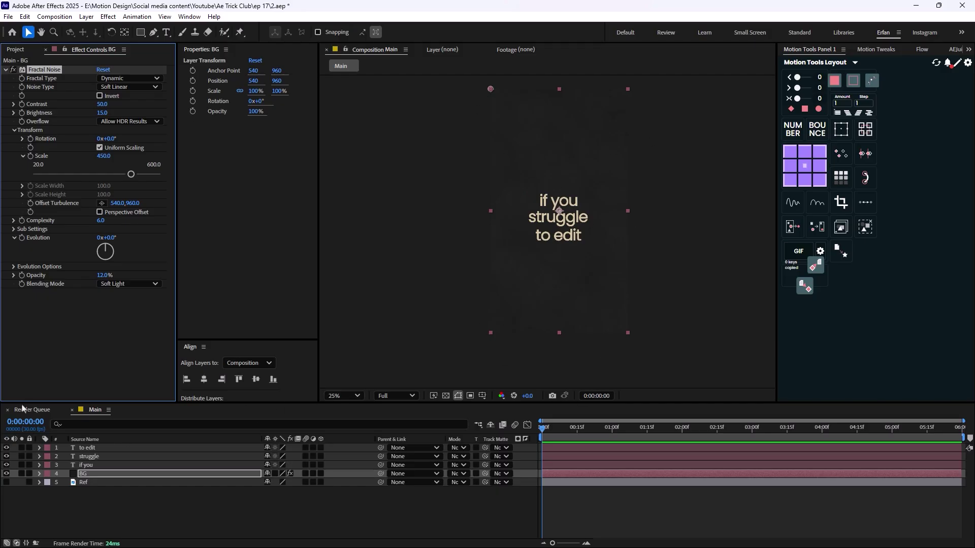
Step: Add a Gaussian Blur to the BG solid with Blurriness set to 35
left_click(5, 70)
left_click(95, 221)
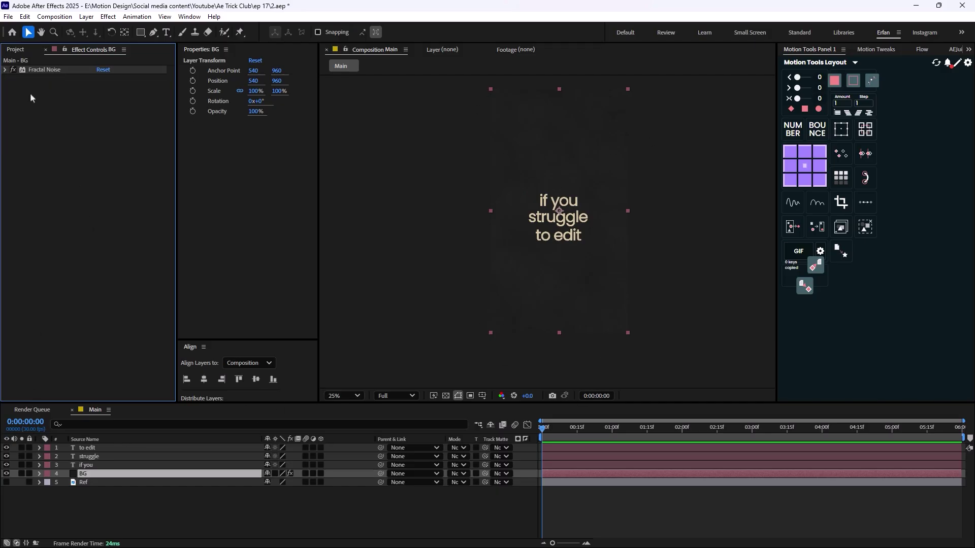
key("ctrl+space")
type("gau")
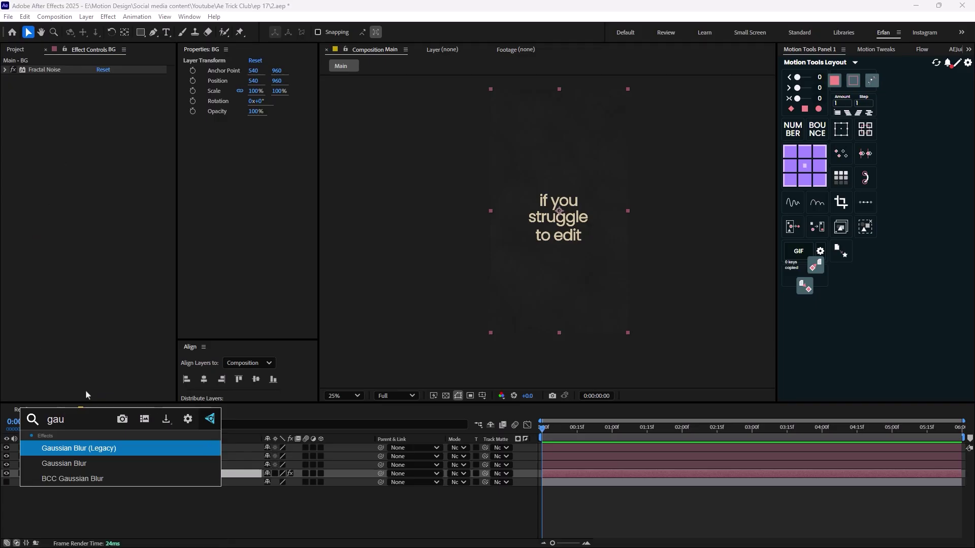
key("Down")
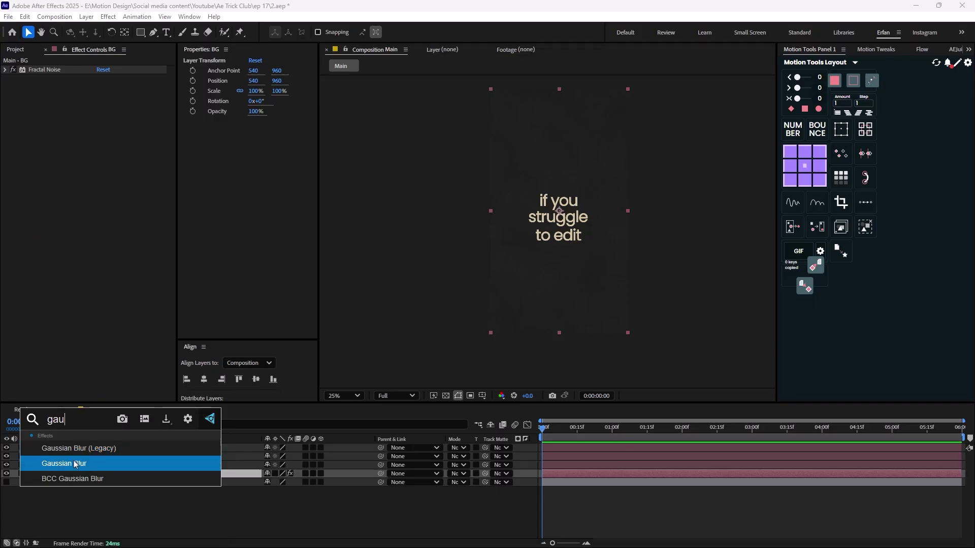
key("Return")
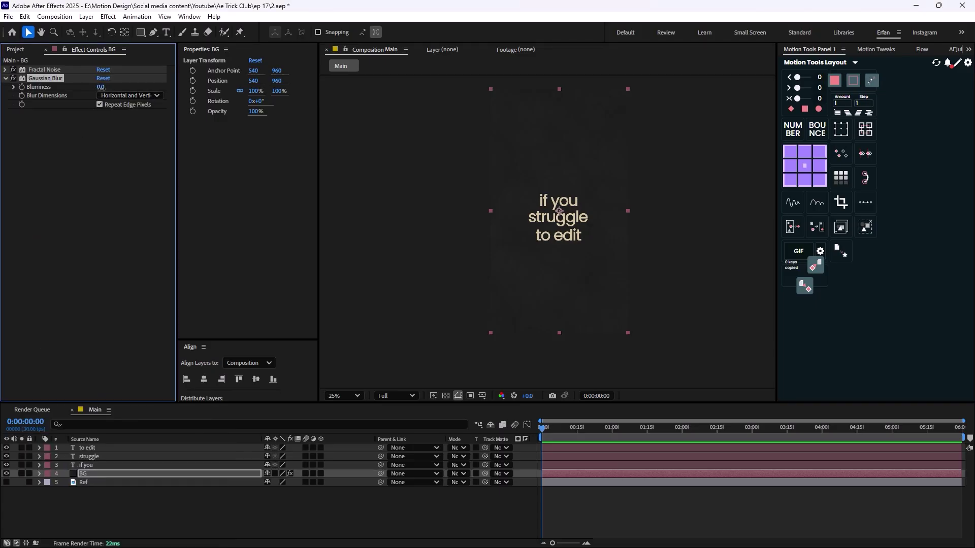
left_click_drag(101, 87, 205, 101)
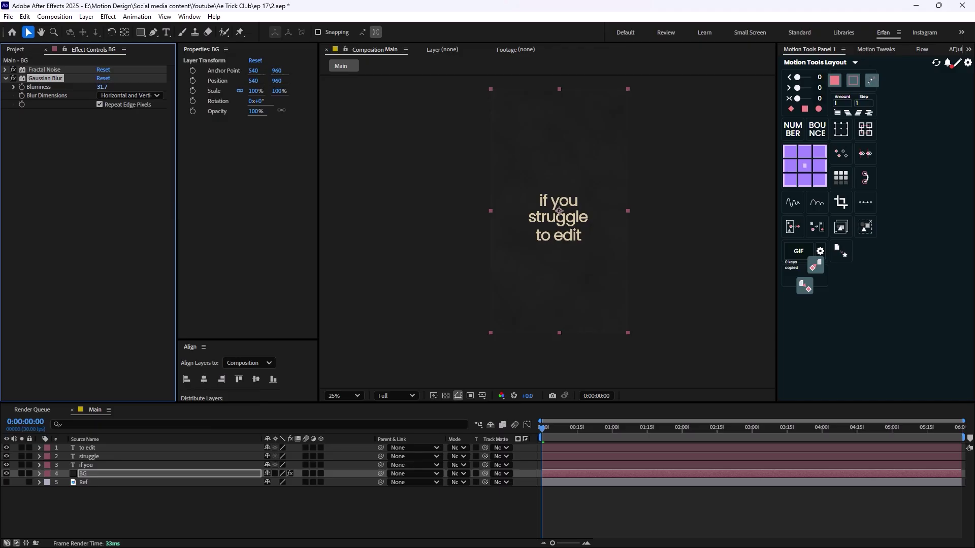
left_click_drag(281, 110, 304, 111)
left_click(104, 87)
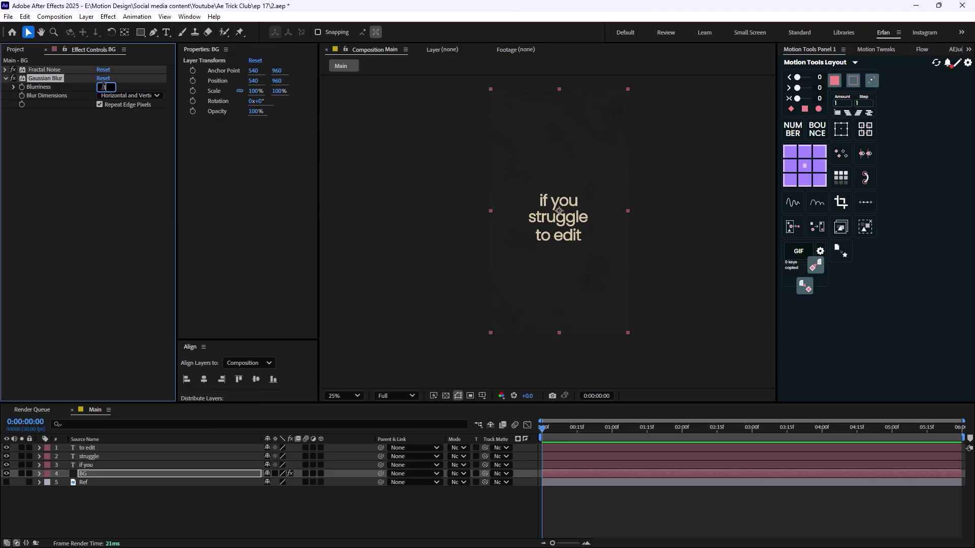
type("35")
key("Return")
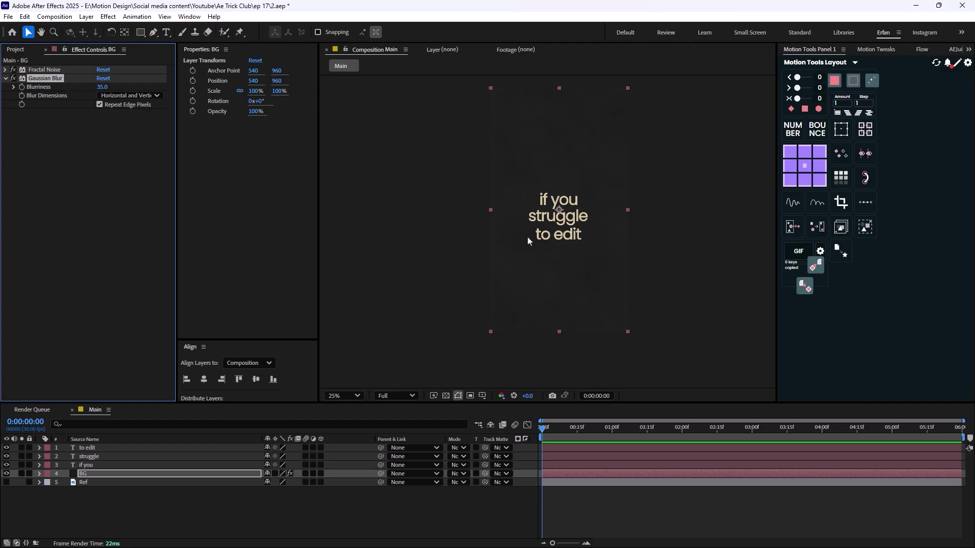
Step: Solo the Ref layer so only the dark clapperboard reference image shows
left_click(132, 509)
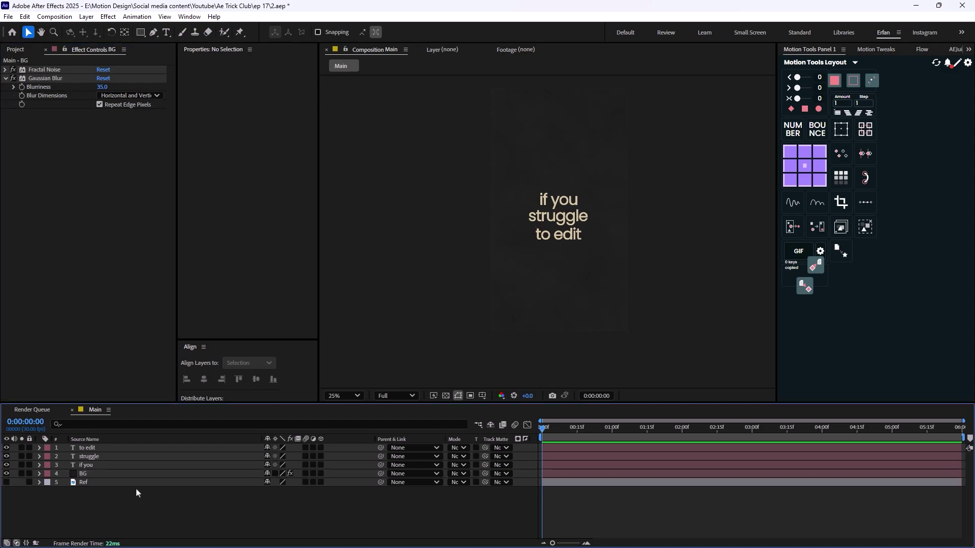
left_click(20, 49)
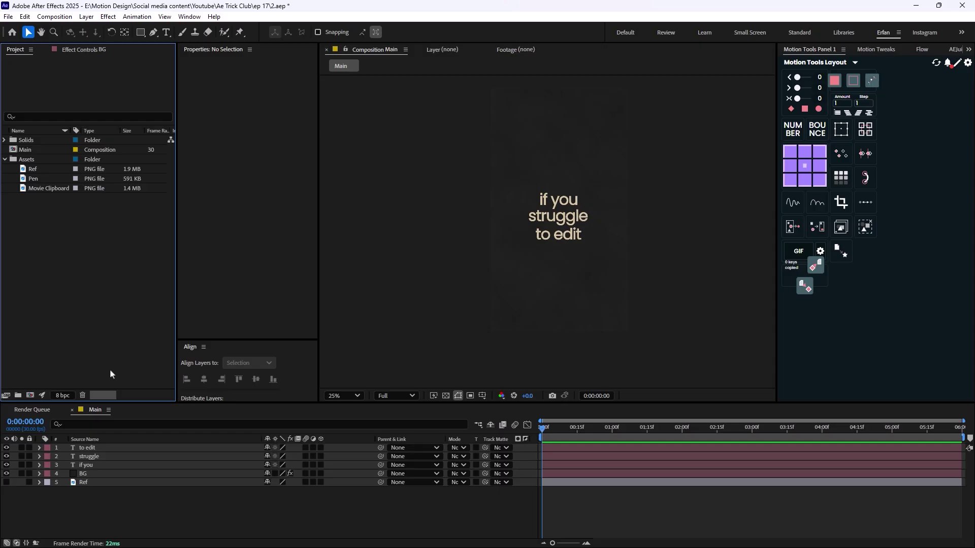
left_click(21, 482)
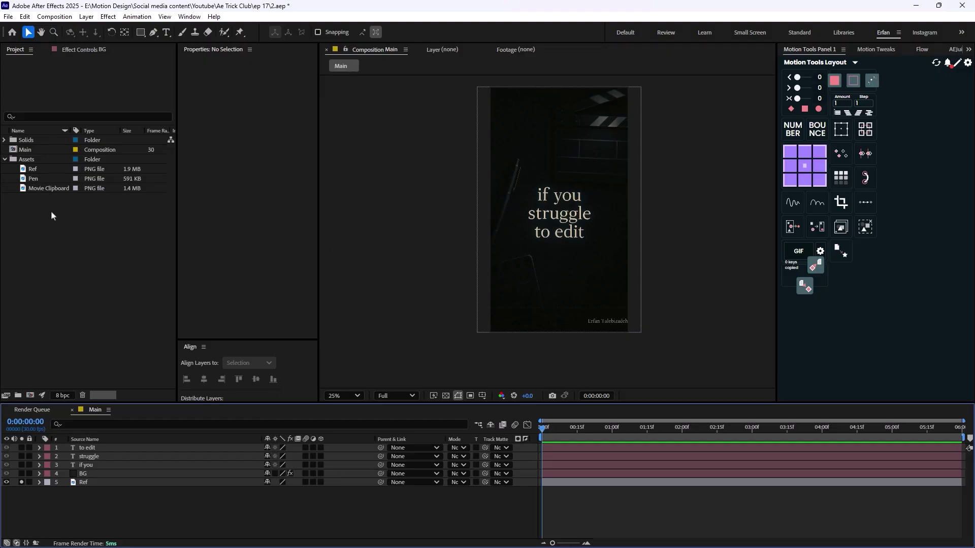
Step: Add the Movie Clipboard image at 135% scale, placed at the frame's top right
left_click_drag(47, 188, 105, 445)
scroll(555, 236, "up", 1)
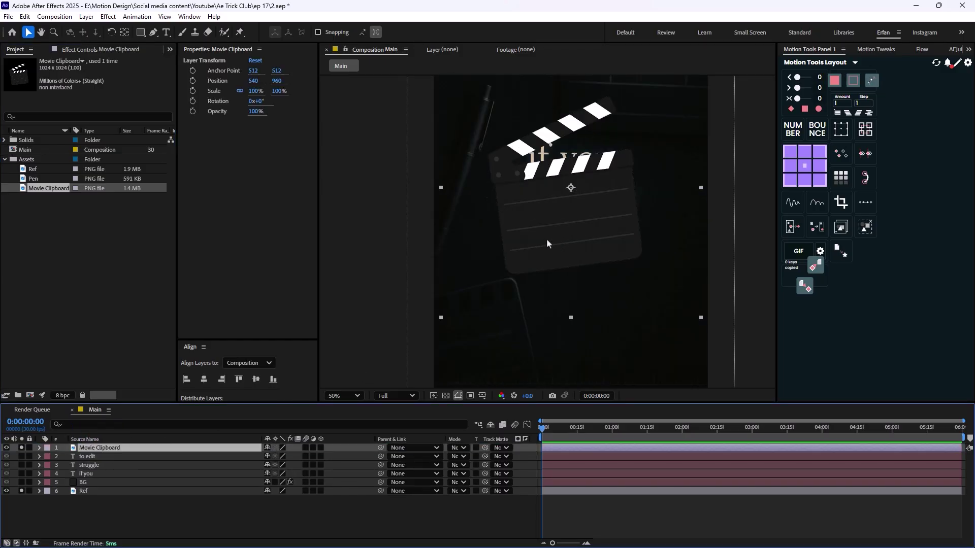
scroll(546, 239, "down", 1)
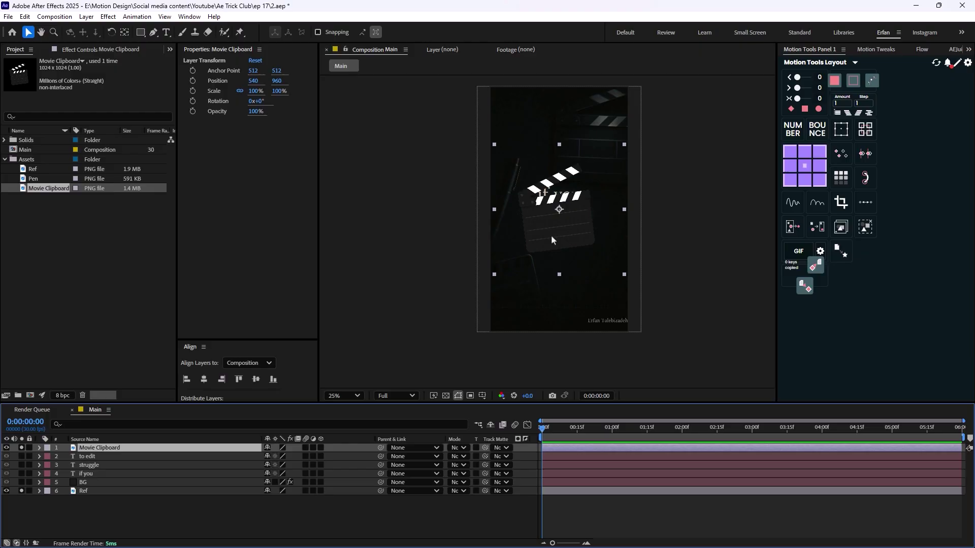
key("s")
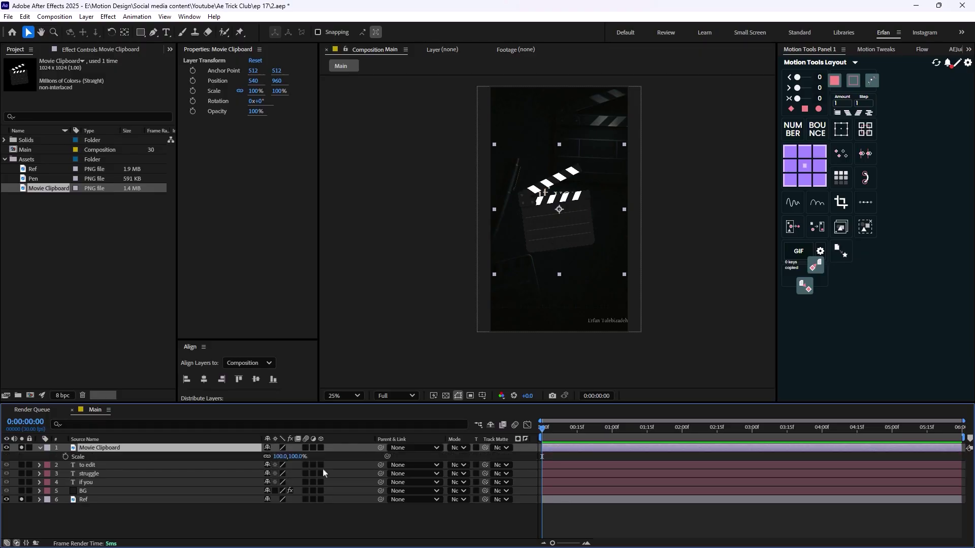
left_click_drag(281, 456, 418, 347)
left_click_drag(539, 238, 583, 172)
Step: Rotate the clipboard 5°, nudge it up-right, and duplicate it for a bottom-left copy
key("r")
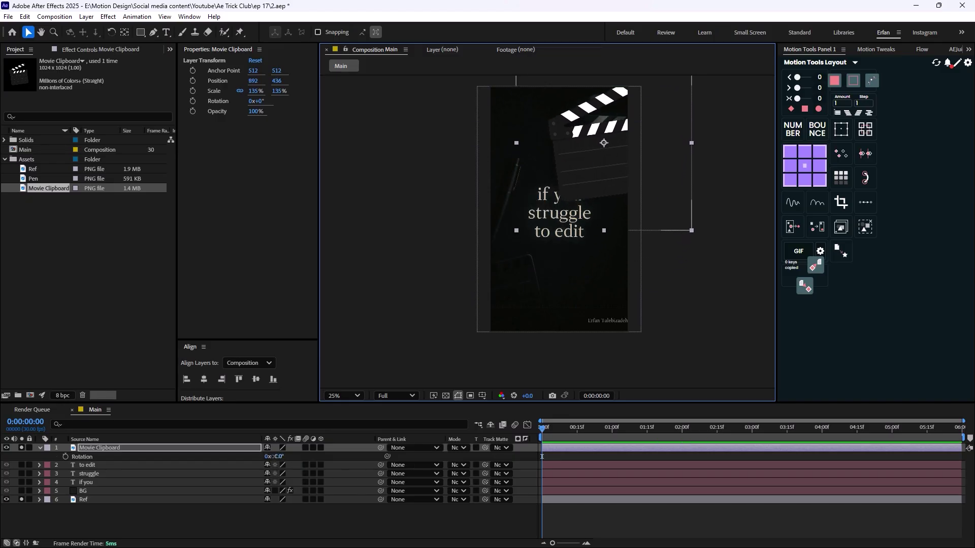
left_click_drag(272, 457, 295, 456)
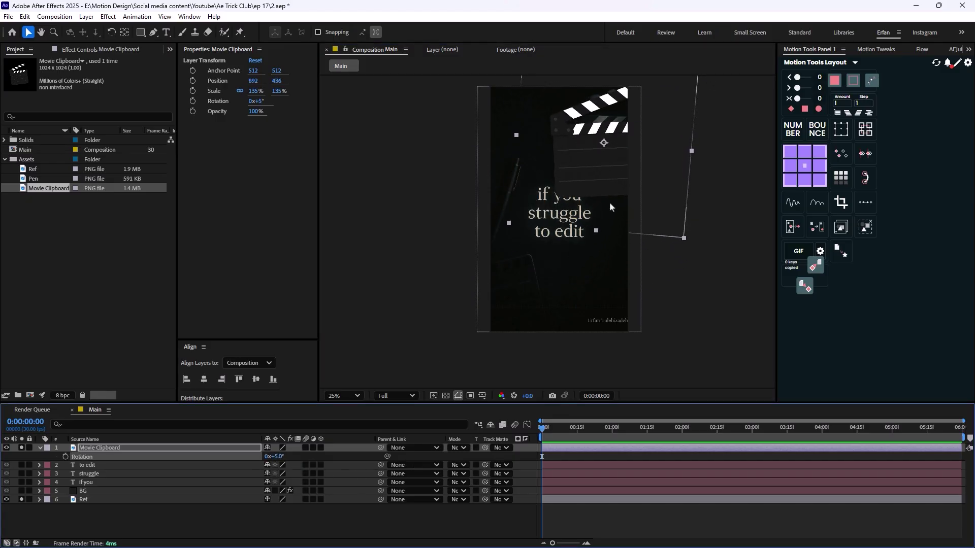
left_click_drag(612, 184, 501, 339)
key("ctrl+d")
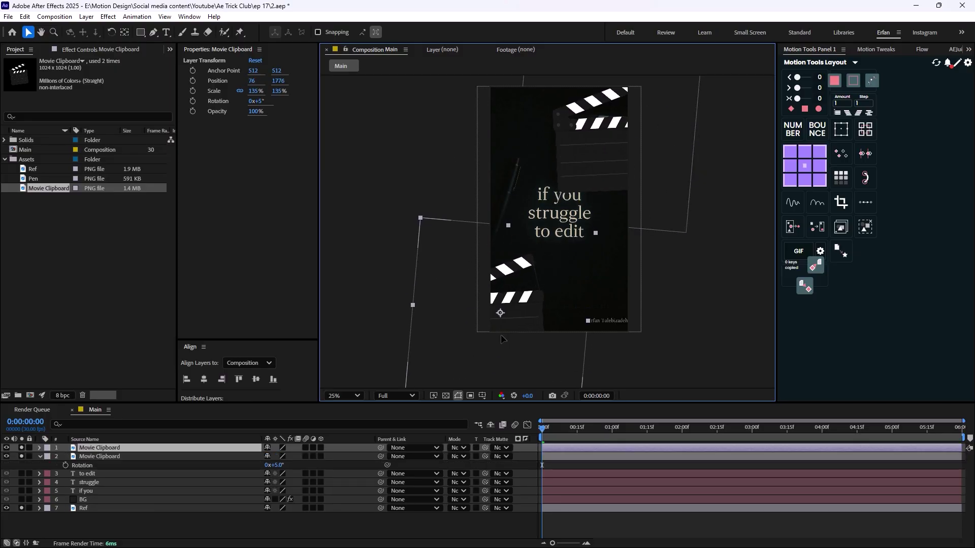
left_click(358, 523)
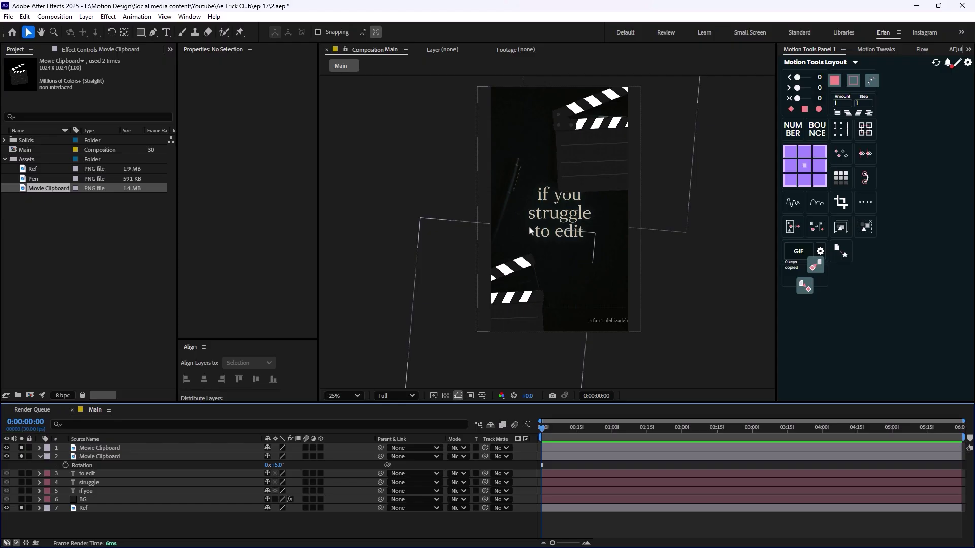
Step: Add the Pen image at 22% scale and 20° rotation, moved slightly up beside the text
left_click_drag(35, 178, 504, 210)
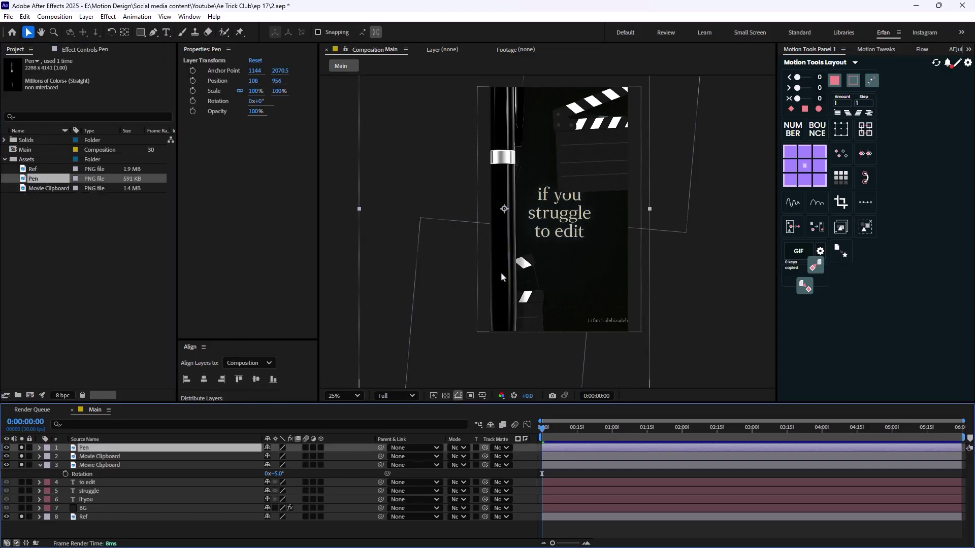
key("s")
left_click(282, 457)
type("20")
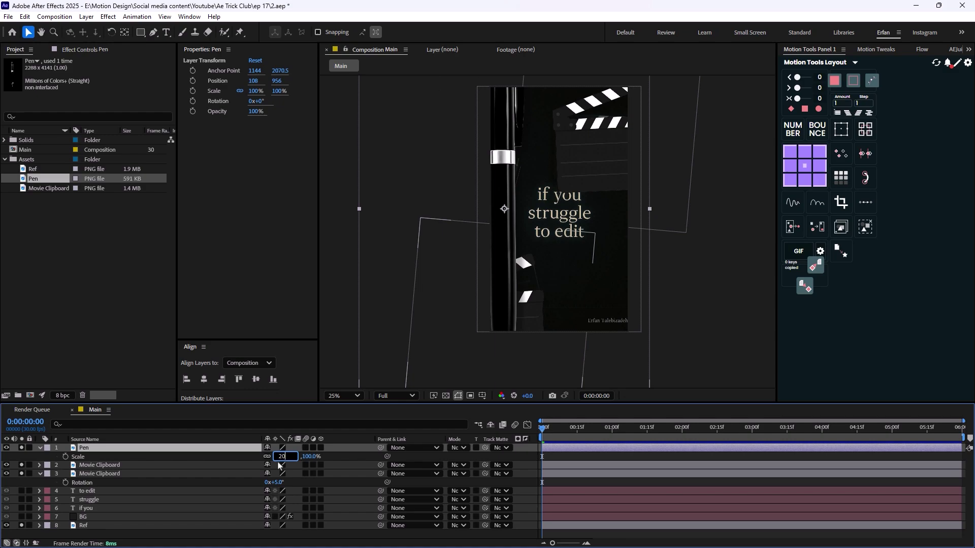
key("BackSpace")
type("2")
key("Return")
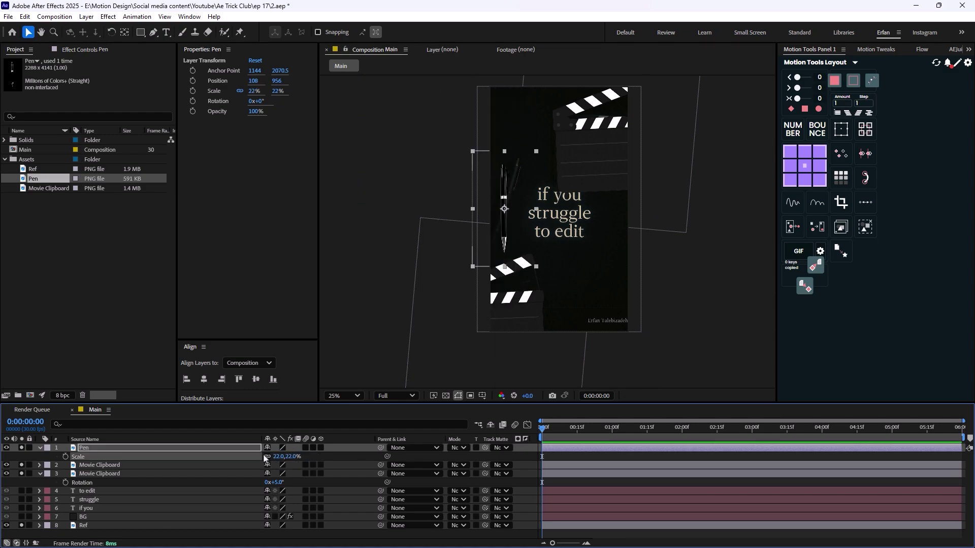
key("r")
left_click(274, 457)
type("20")
key("Return")
key("period")
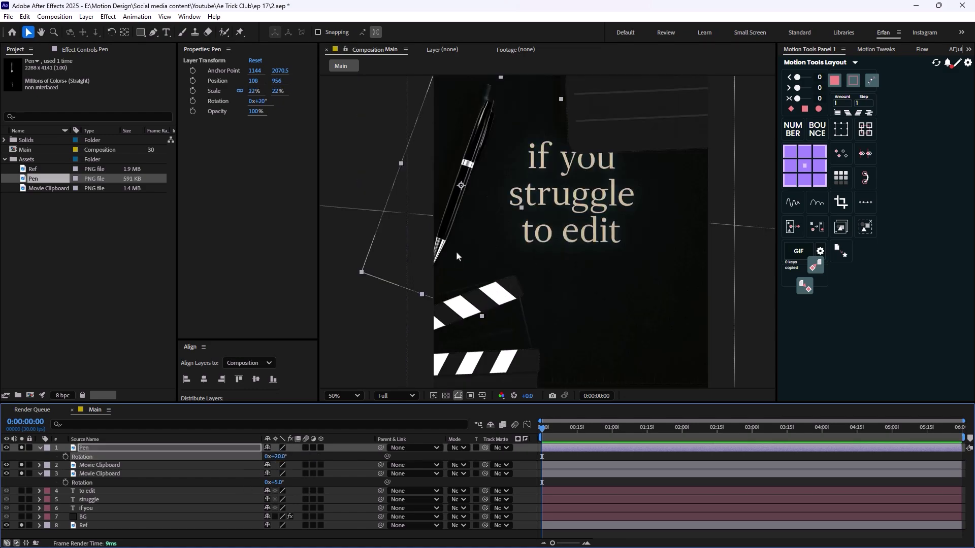
left_click_drag(463, 189, 464, 173)
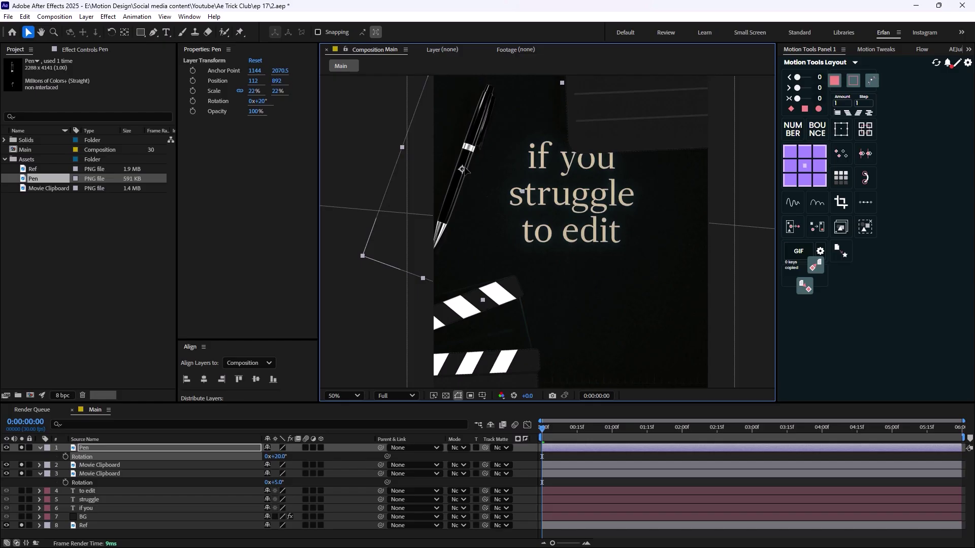
key("comma")
key("comma")
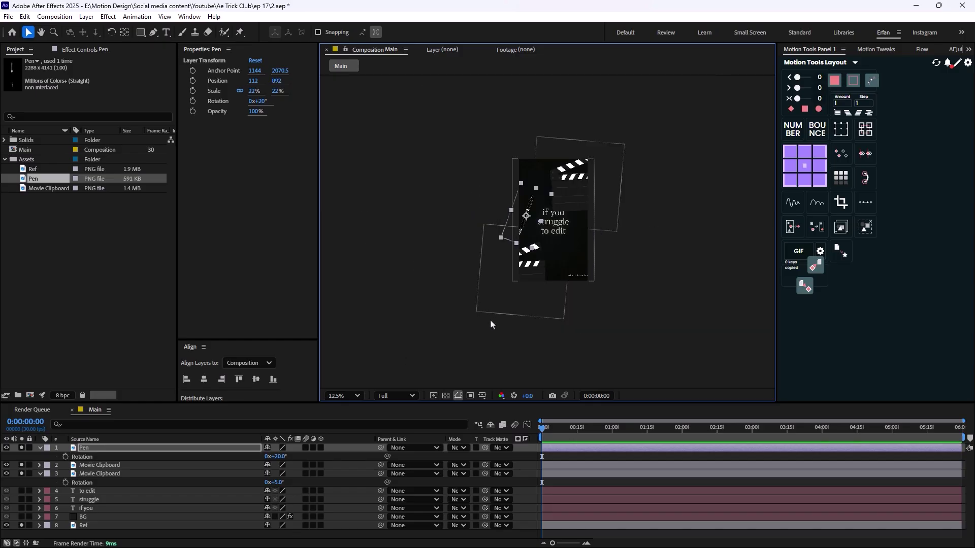
Step: Hide the Ref image and unsolo layers 1–3 so text and background show again
left_click(7, 525)
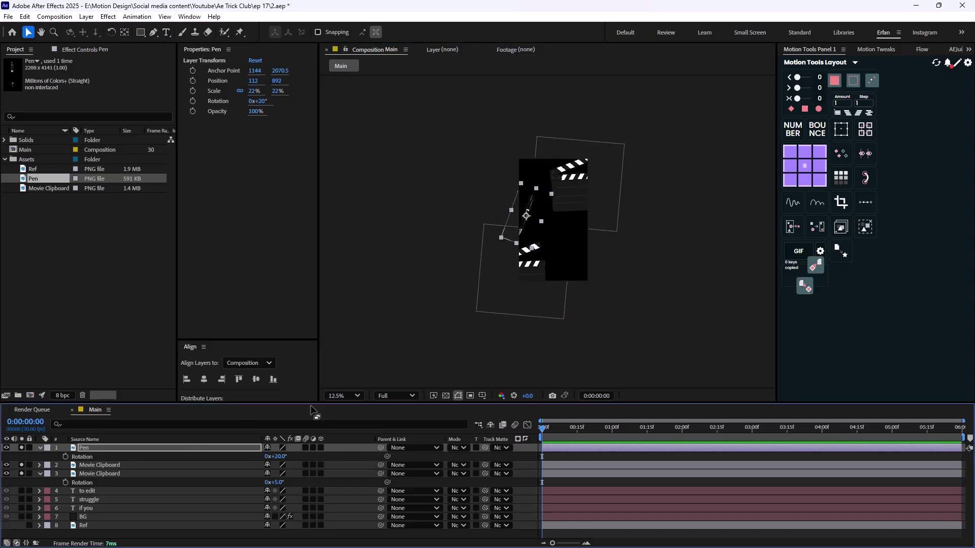
left_click(22, 448)
left_click(21, 465)
left_click(21, 473)
Step: Move the upper Movie Clipboard slightly up and right, then reframe the view
key("period")
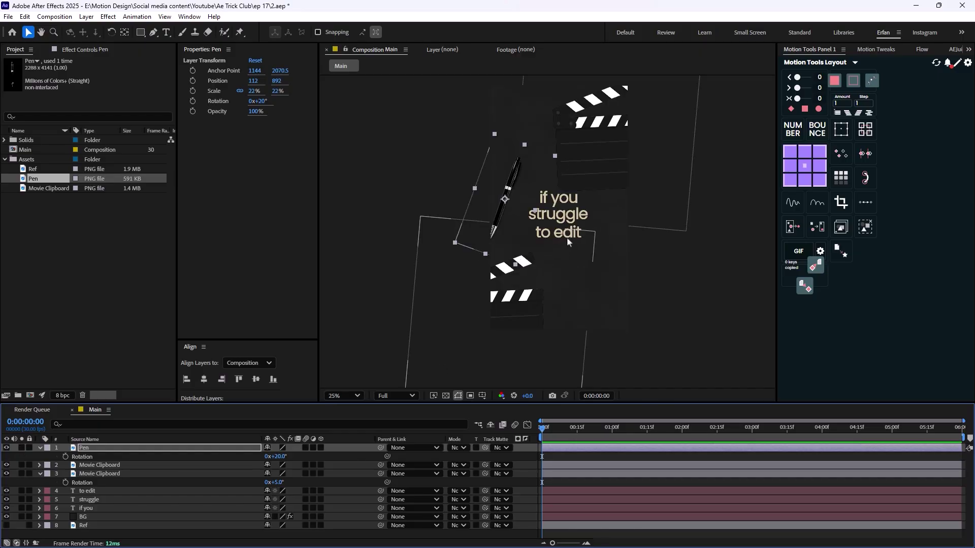
scroll(567, 237, "up", 2)
scroll(432, 308, "up", 3)
left_click(586, 245)
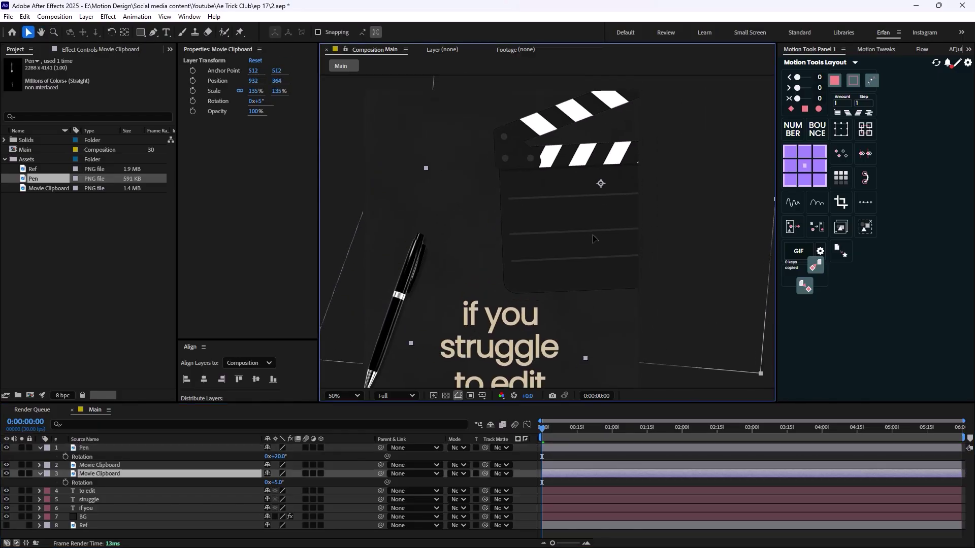
left_click_drag(594, 238, 603, 224)
key("h")
left_click_drag(522, 251, 623, 114)
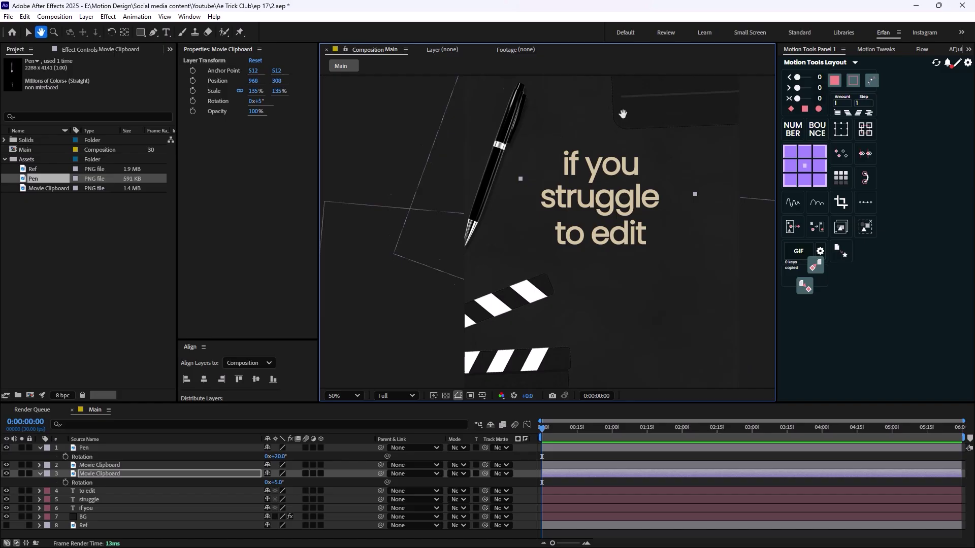
scroll(443, 266, "down", 2)
scroll(550, 203, "up", 1)
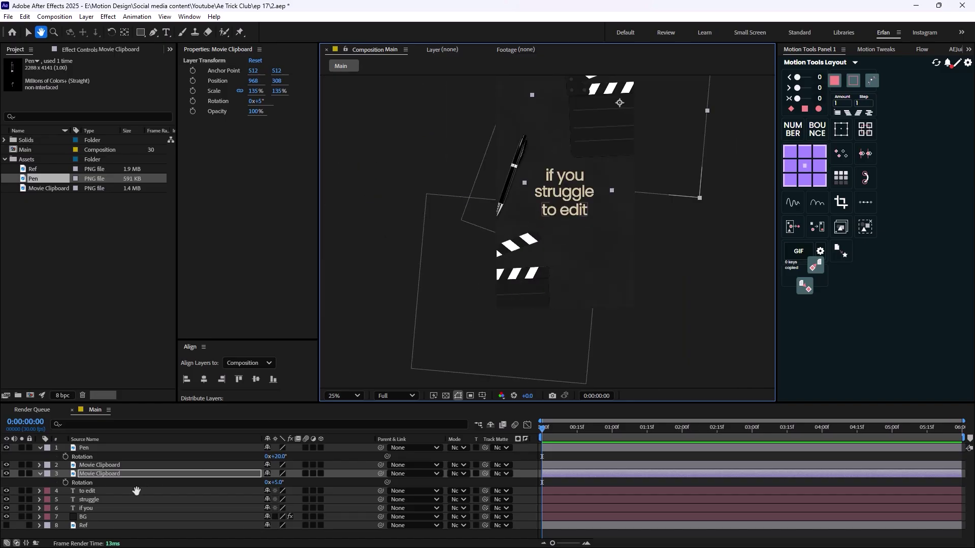
scroll(547, 294, "down", 1)
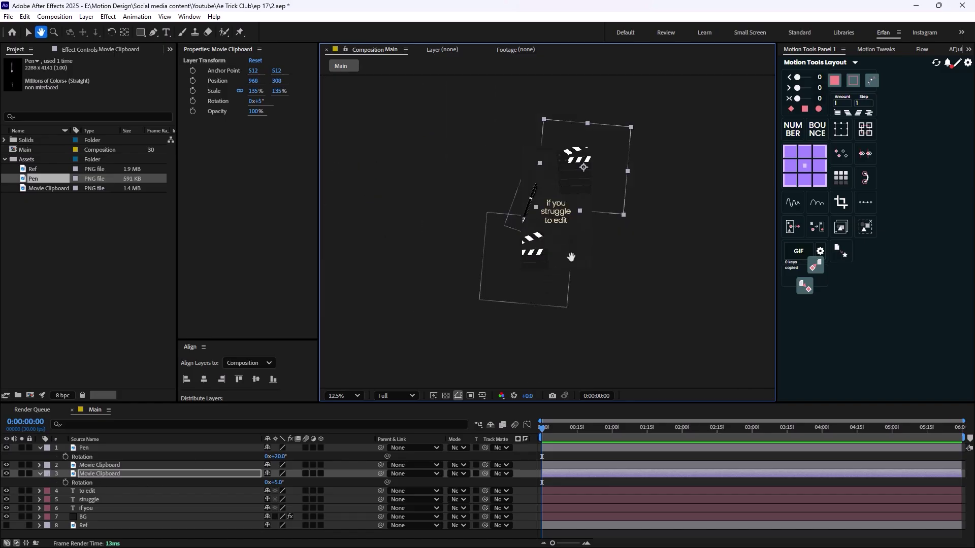
scroll(570, 258, "up", 1)
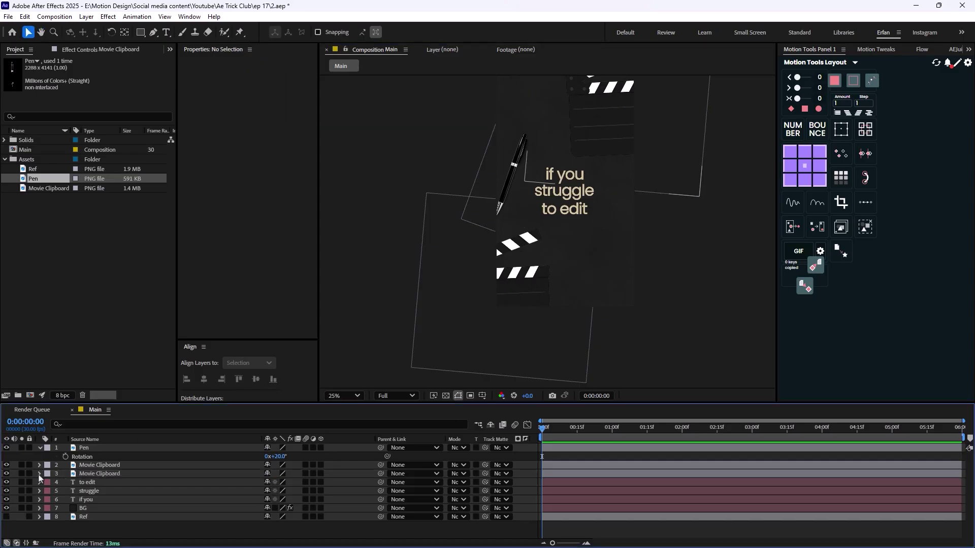
Step: Set the first Movie Clipboard layer's opacity to 30%
left_click(39, 473)
key("v")
key("t")
left_click(269, 482)
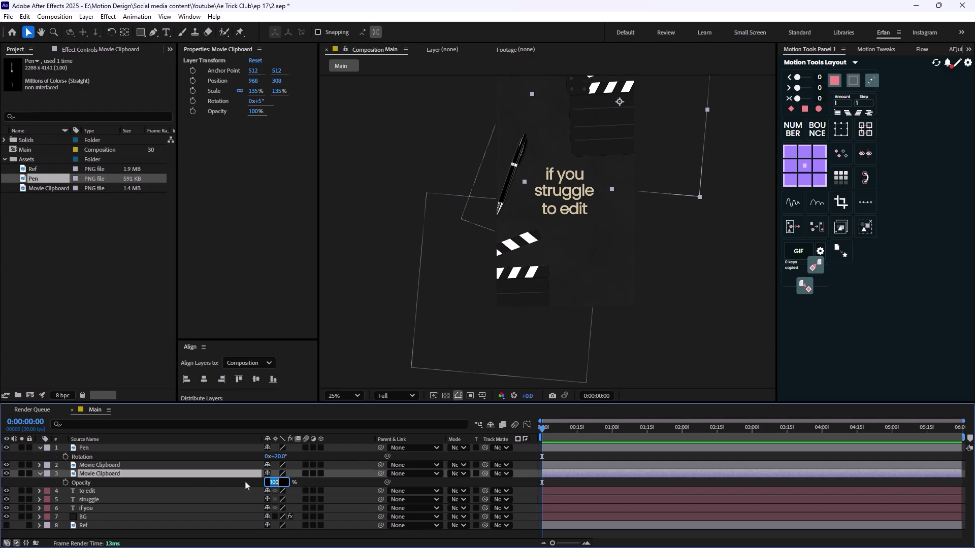
type("30")
key("Return")
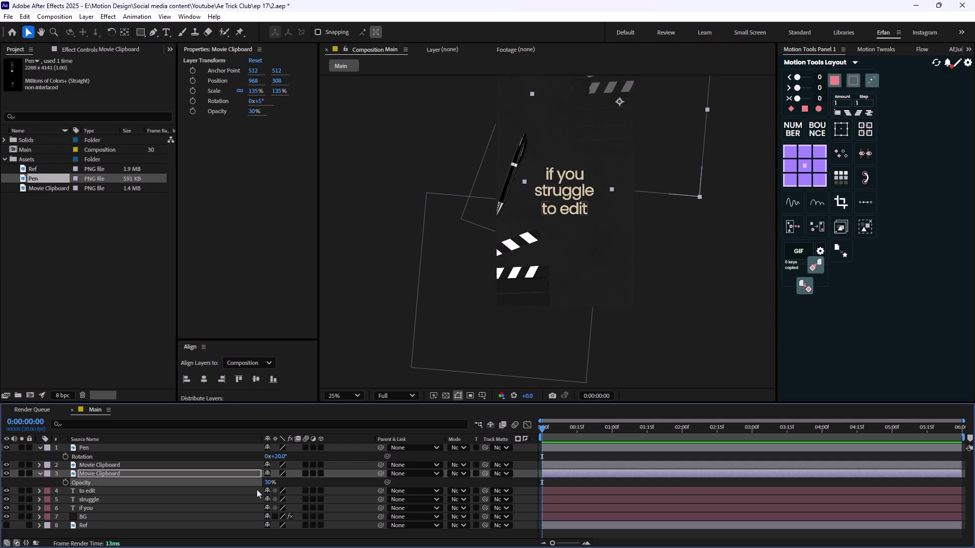
left_click_drag(268, 485, 270, 485)
left_click(270, 483)
type("30")
key("Return")
Step: Set the second Movie Clipboard layer and the Pen layer to 30% opacity
key("ctrl+Up")
key("t")
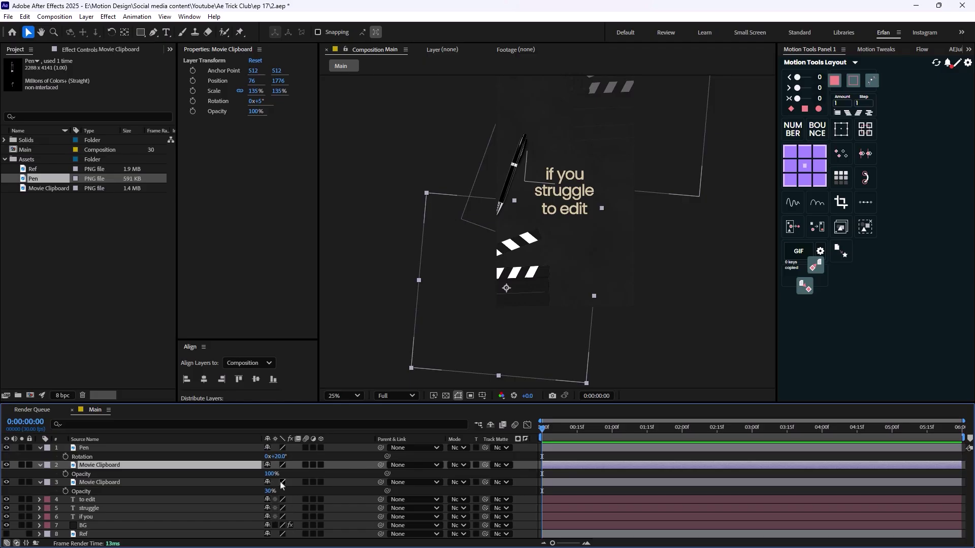
left_click(273, 474)
type("30")
key("Return")
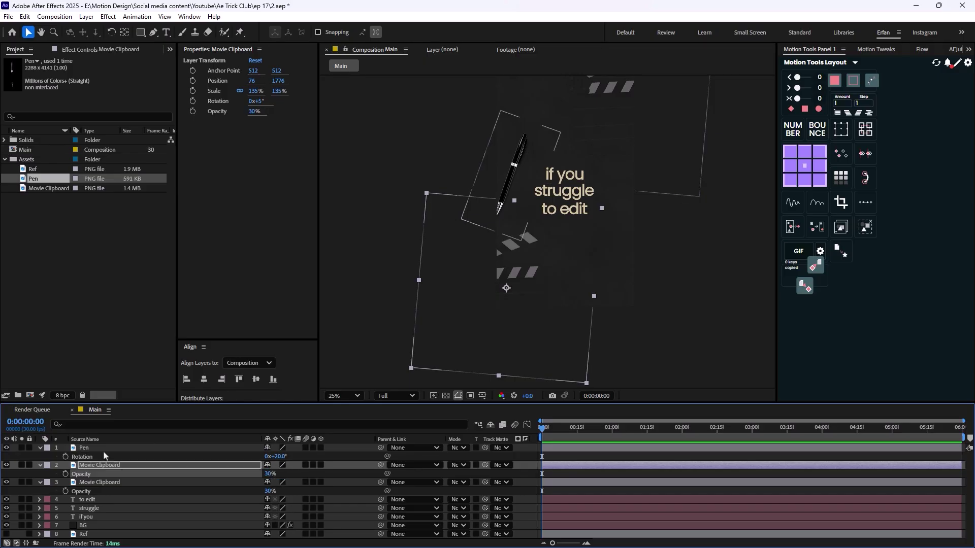
key("ctrl+Up")
key("t")
left_click(272, 456)
type("0")
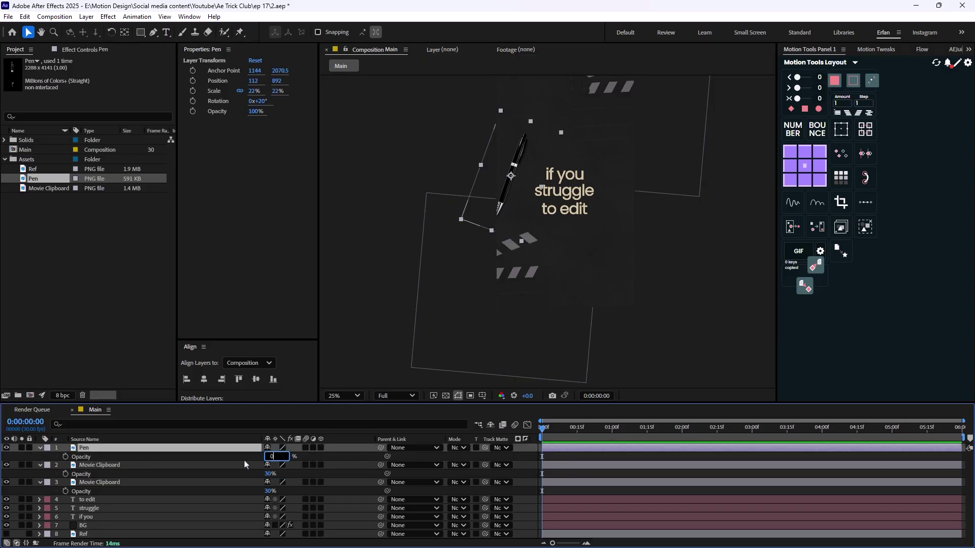
key("Return")
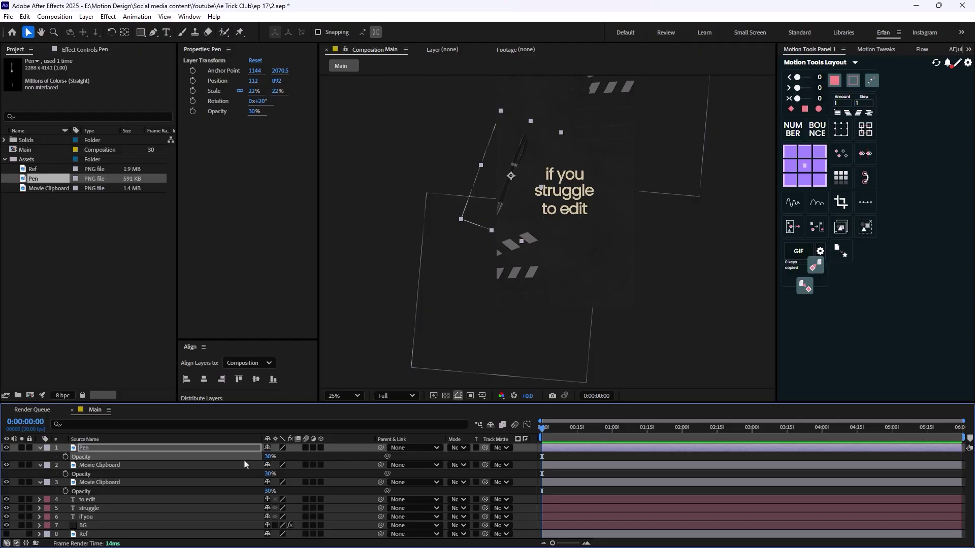
Step: Deselect all, recentre the view, and collapse the Pen and clapperboard property rows
left_click(679, 270)
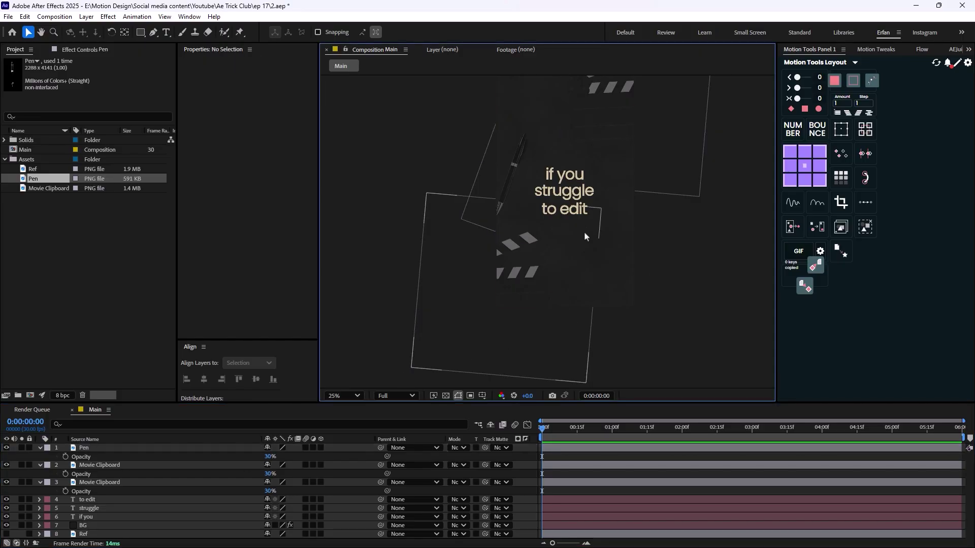
key("space")
left_click_drag(584, 231, 570, 266)
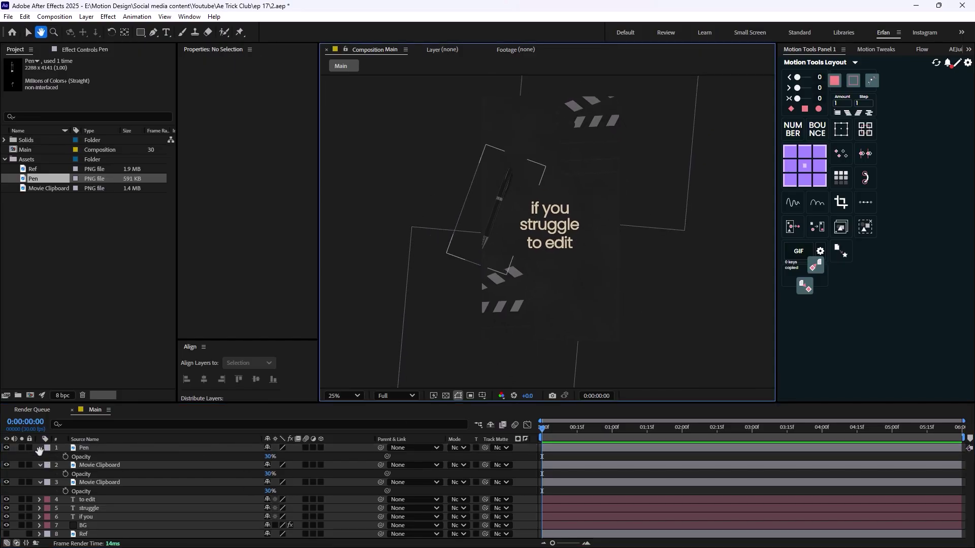
left_click(41, 447)
left_click(40, 456)
left_click(39, 465)
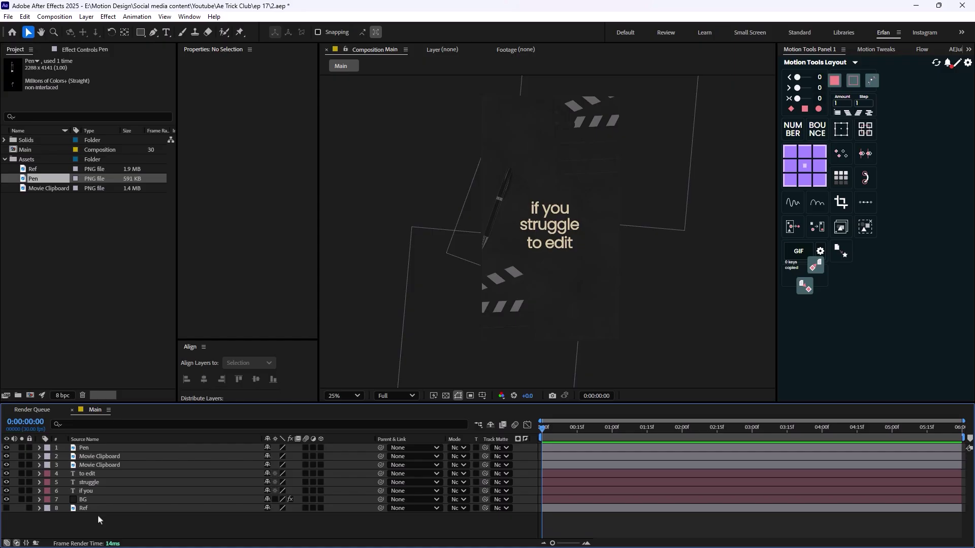
Step: Add a new adjustment layer and rename it 'Contrast'
right_click(107, 525)
mouse_move(224, 399)
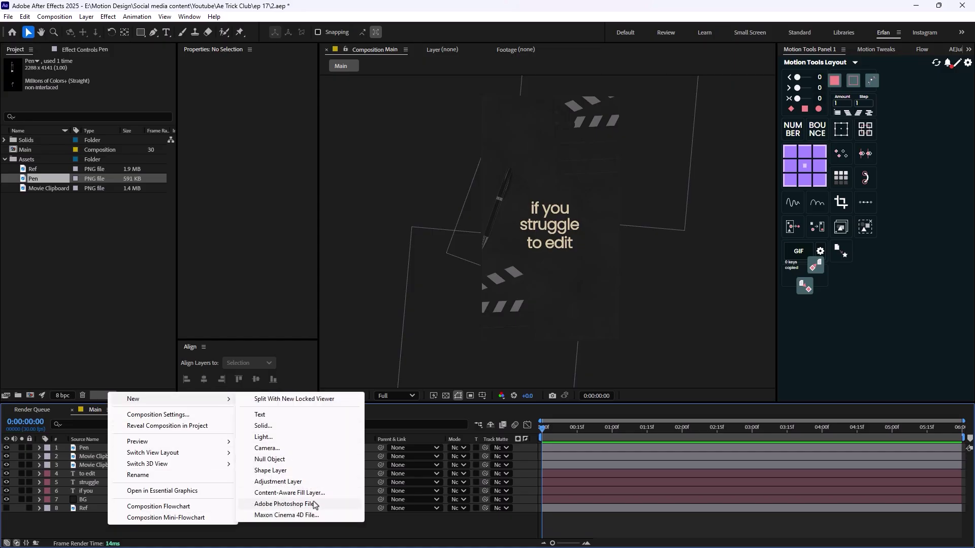
left_click(289, 481)
left_click(112, 439)
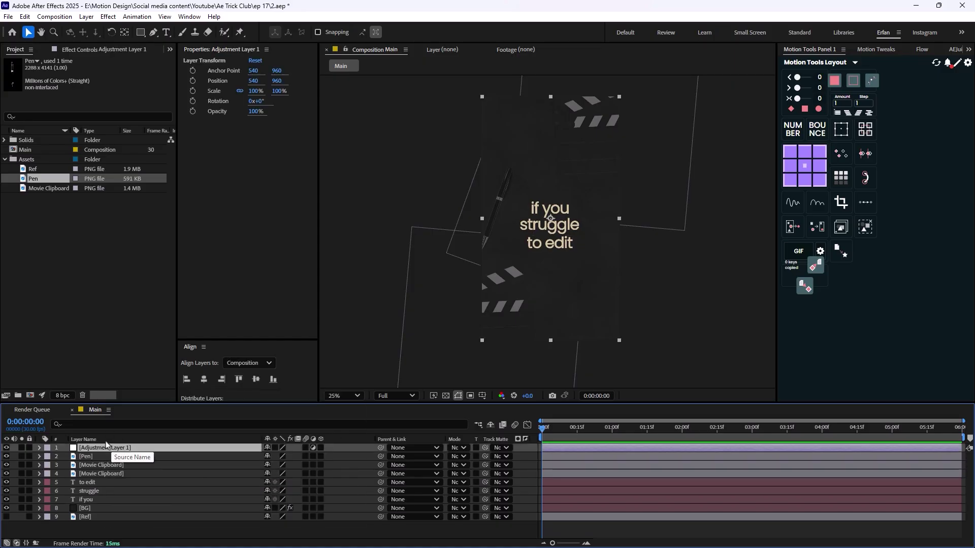
key("Return")
type("Cont")
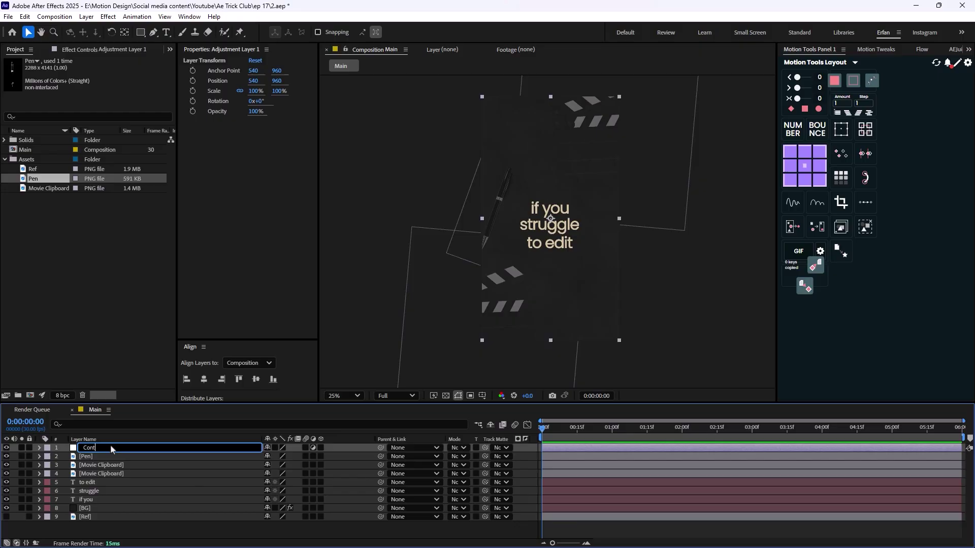
type("rast")
key("Return")
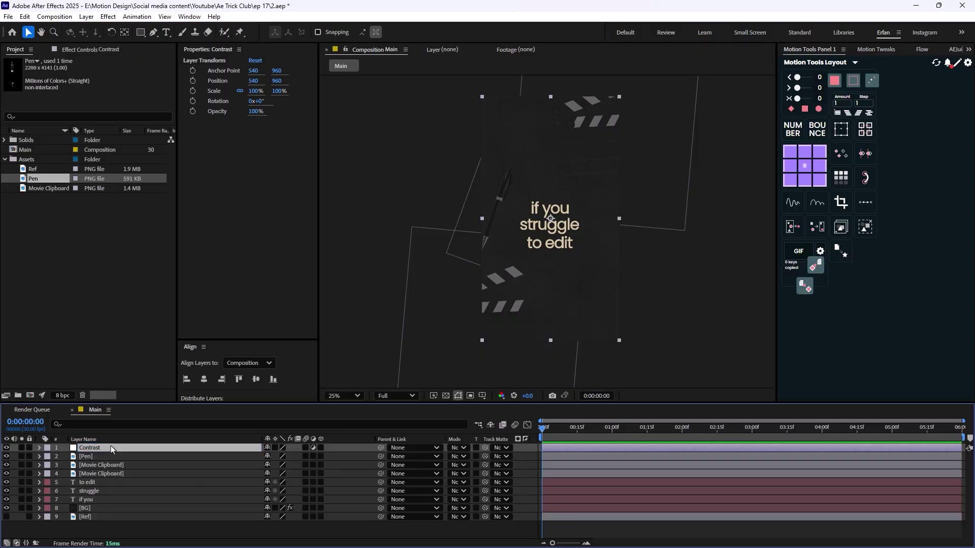
Step: Apply the Brightness & Contrast effect to the Contrast layer via effect search
key("ctrl+space")
type("contra")
key("Return")
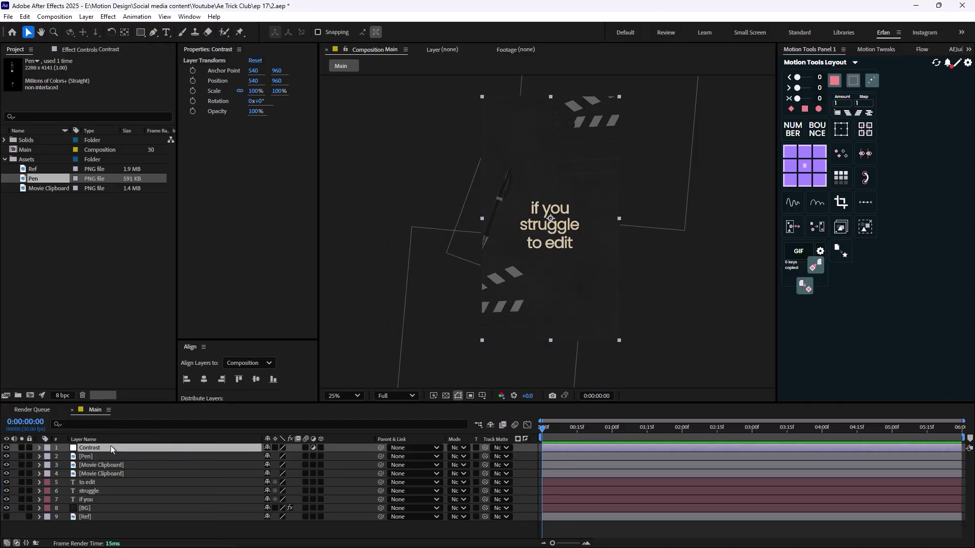
key("ctrl+space")
type("contr")
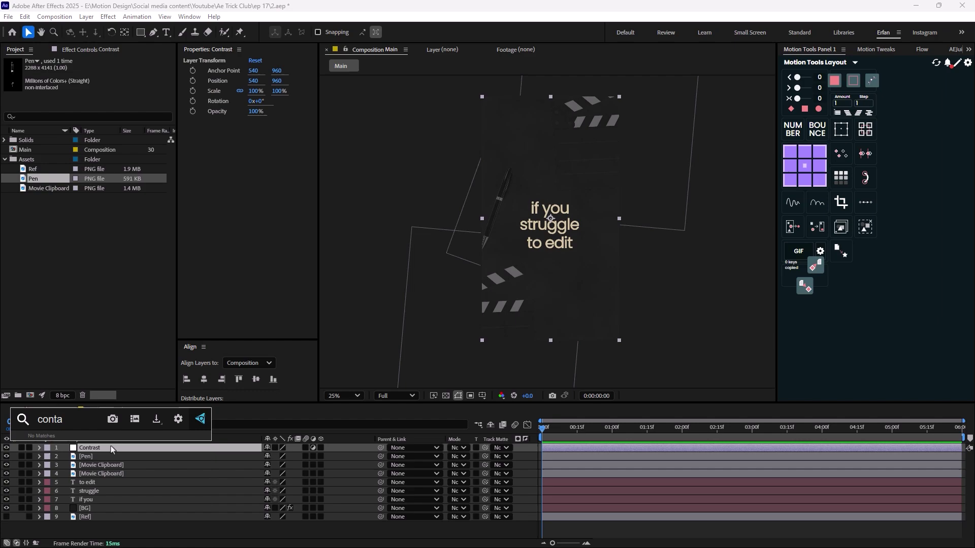
type("a")
key("Down")
key("Down")
key("Down")
key("Down")
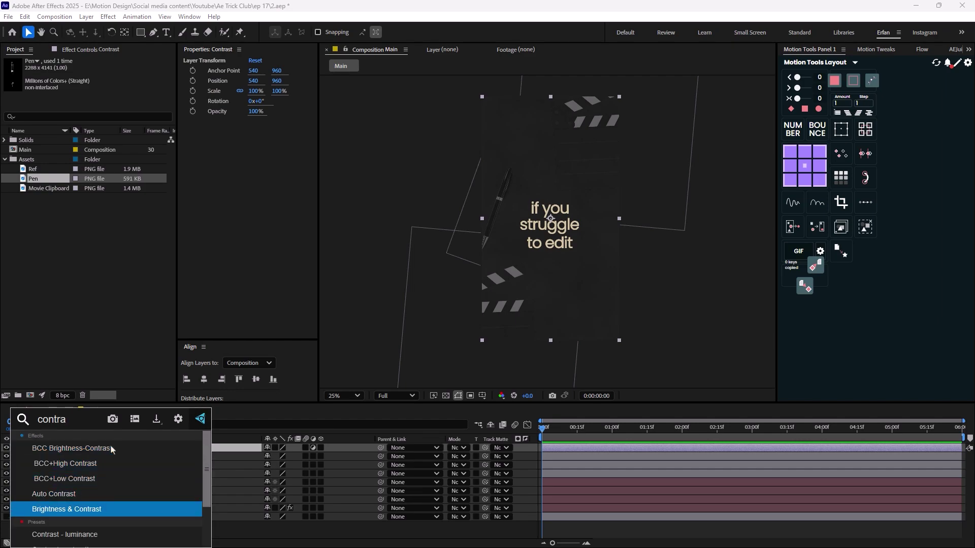
key("Return")
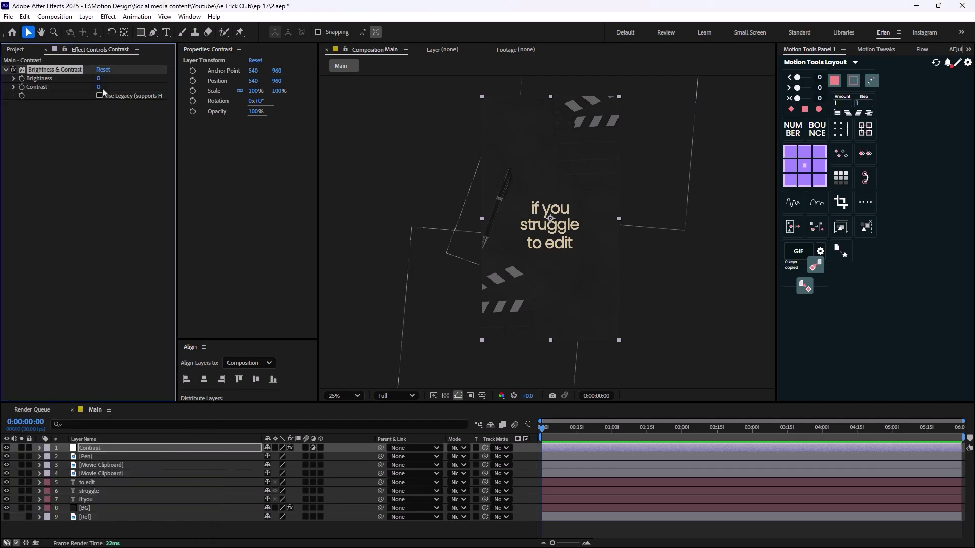
Step: Raise the Brightness & Contrast Contrast value to 82, zooming the viewer to check the blacks
left_click_drag(99, 87, 151, 96)
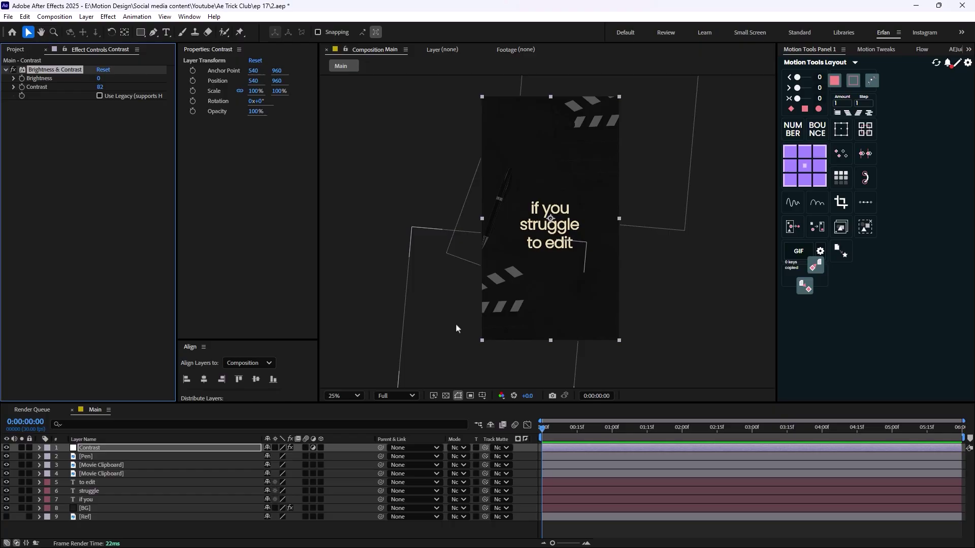
key("period")
key("comma")
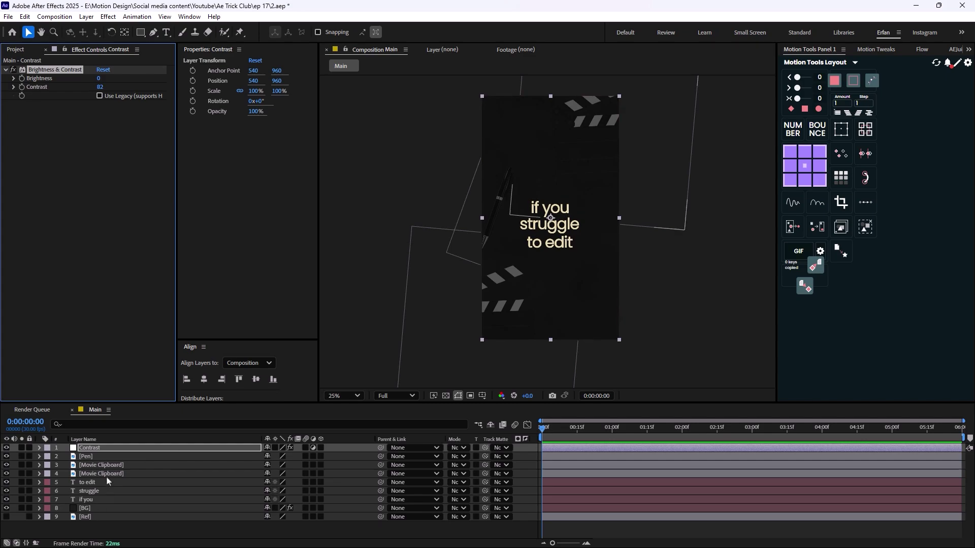
Step: Apply Deep Glow 2 to the upper Movie Clipboard layer with Radius 250 and Exposure 0.50
left_click(127, 474)
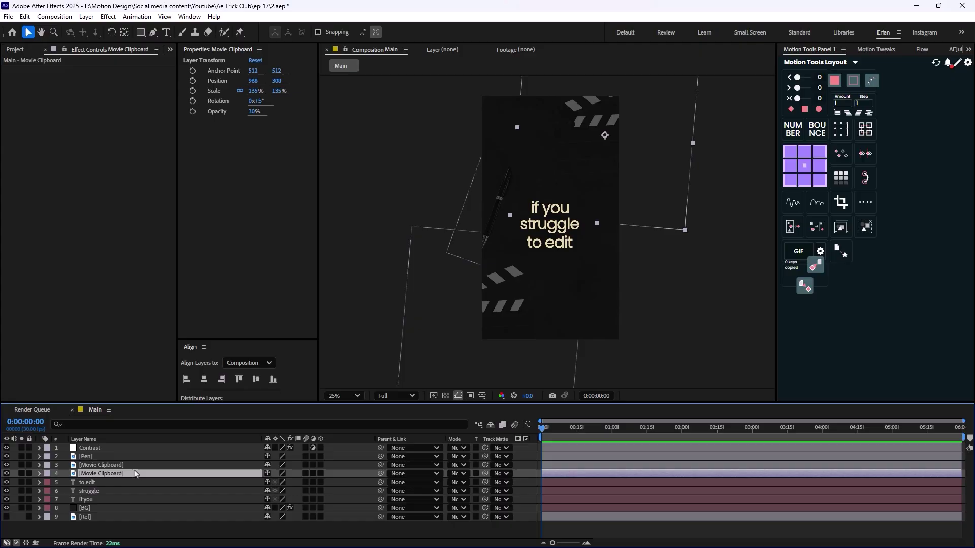
key("ctrl+space")
type("de")
left_click(96, 451)
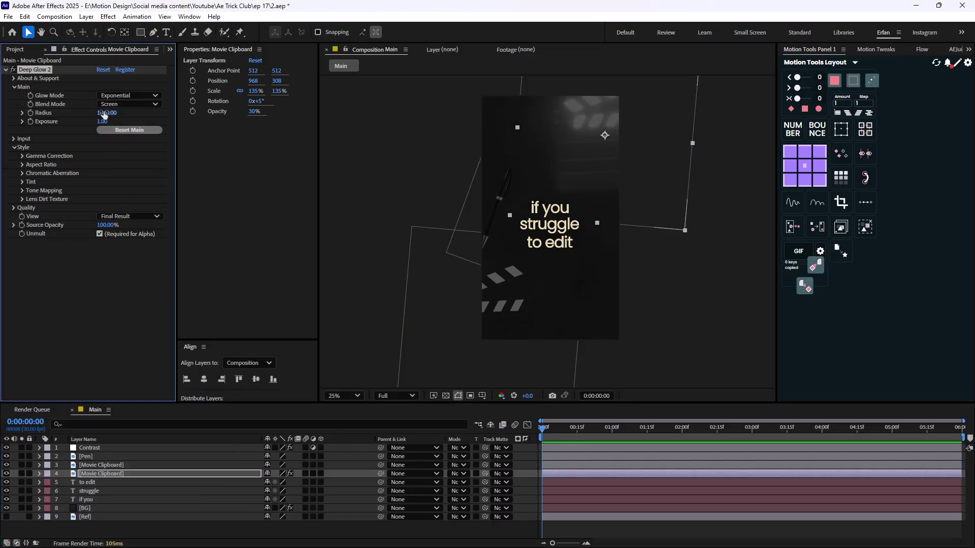
left_click(104, 113)
key("Return")
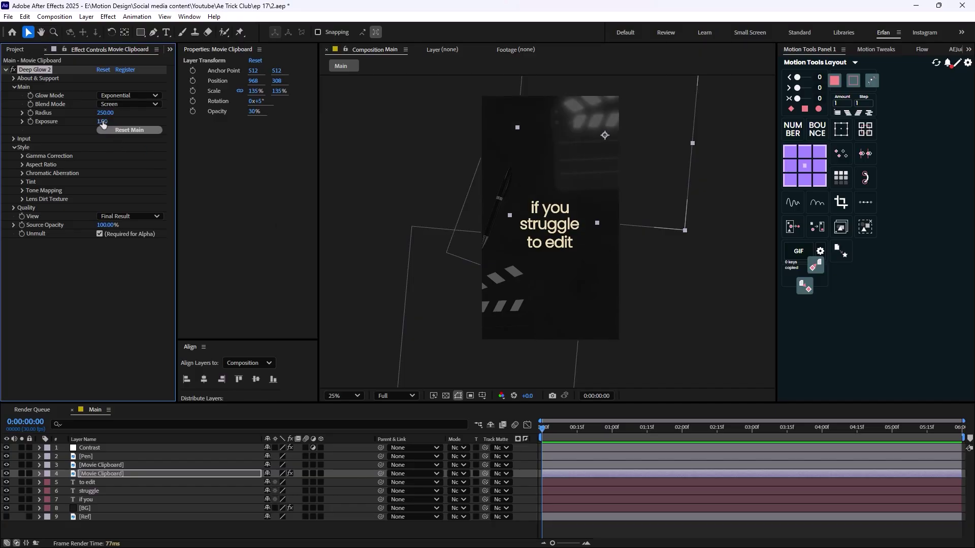
left_click_drag(105, 124, 208, 125)
type("0.5")
key("Return")
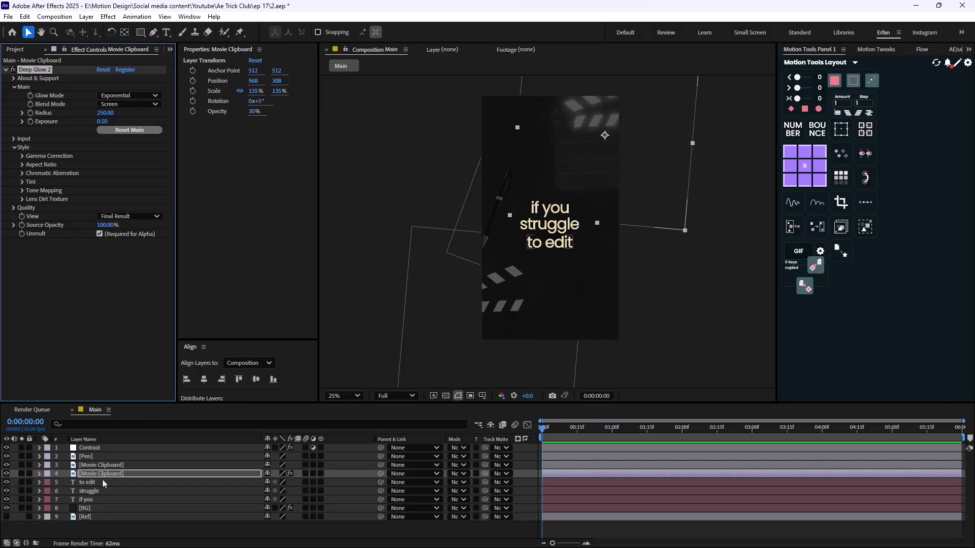
Step: Paste the Deep Glow 2 effect onto the other Movie Clipboard layer and the Pen layer
left_click(101, 465)
key("ctrl+v")
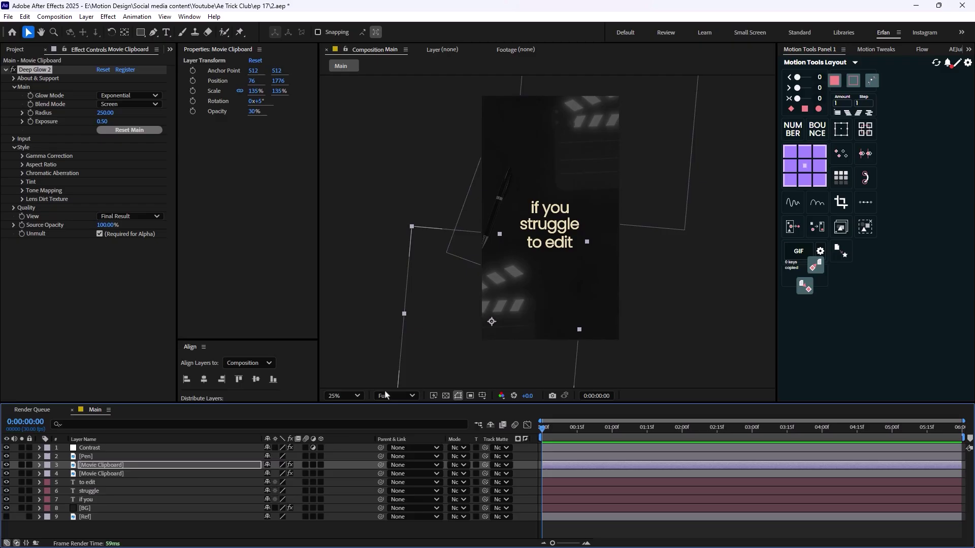
left_click(136, 456)
key("ctrl+v")
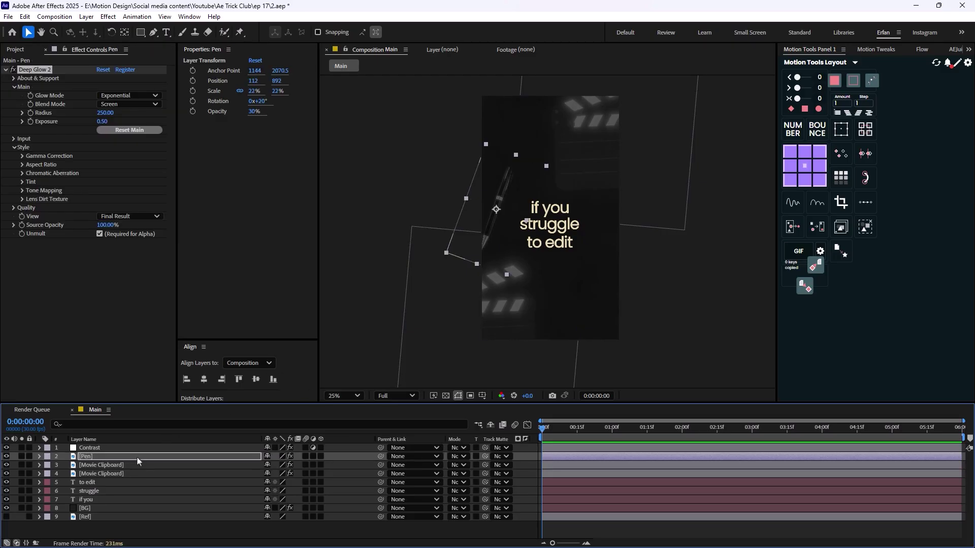
key("period")
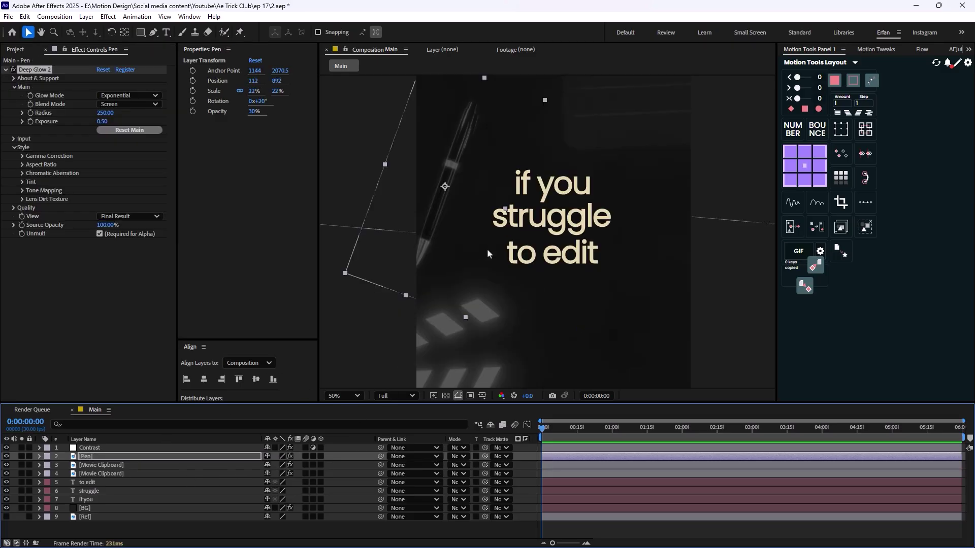
key("comma")
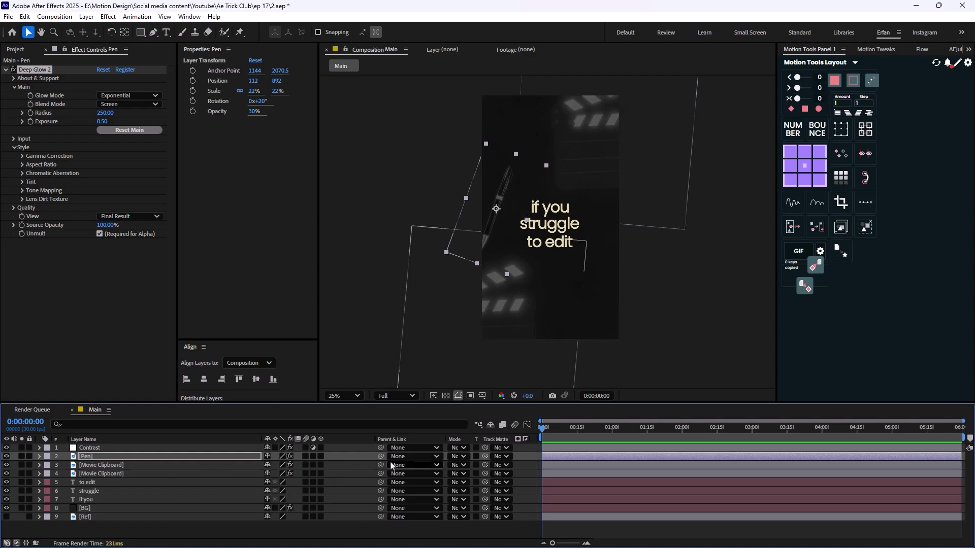
Step: Set the Pen layer's blend mode to Soft Light
left_click(458, 465)
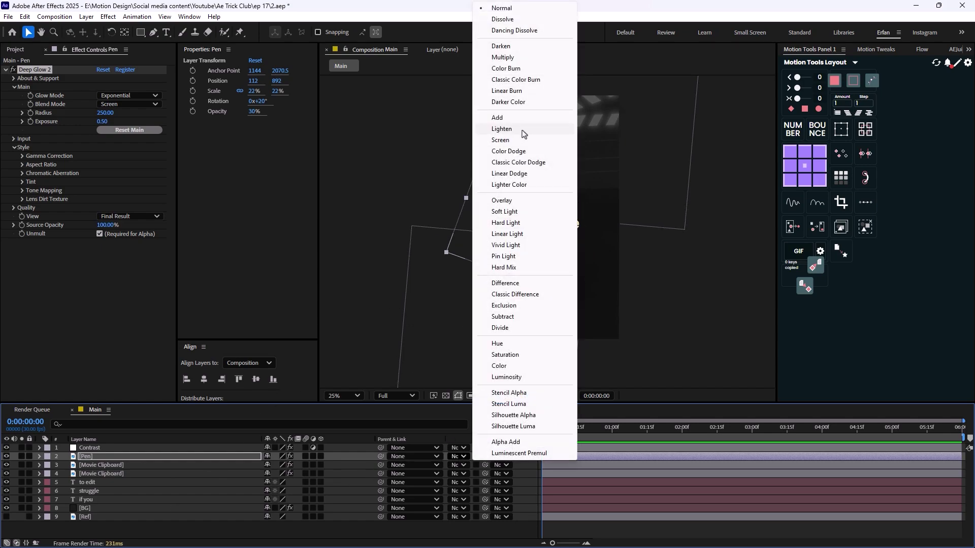
left_click(523, 212)
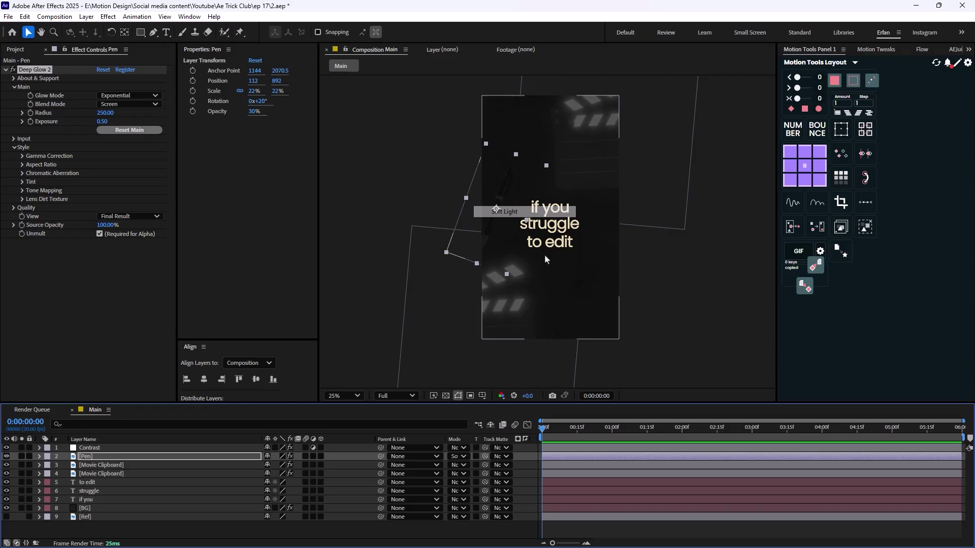
left_click(667, 290)
key("period")
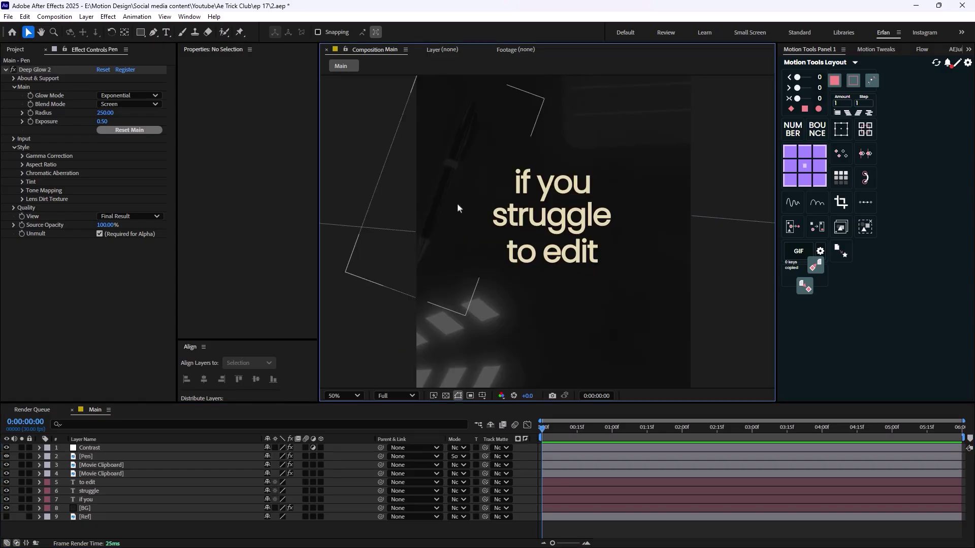
key("comma")
key("comma")
Step: Lower the two Movie Clipboard layers' opacity to 15% and 12%
left_click(163, 465)
key("t")
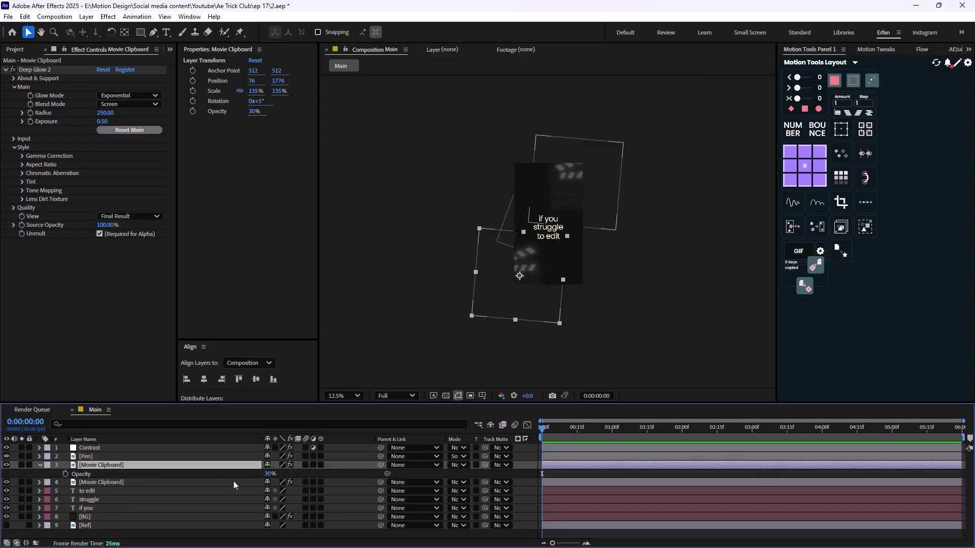
left_click_drag(269, 473, 258, 475)
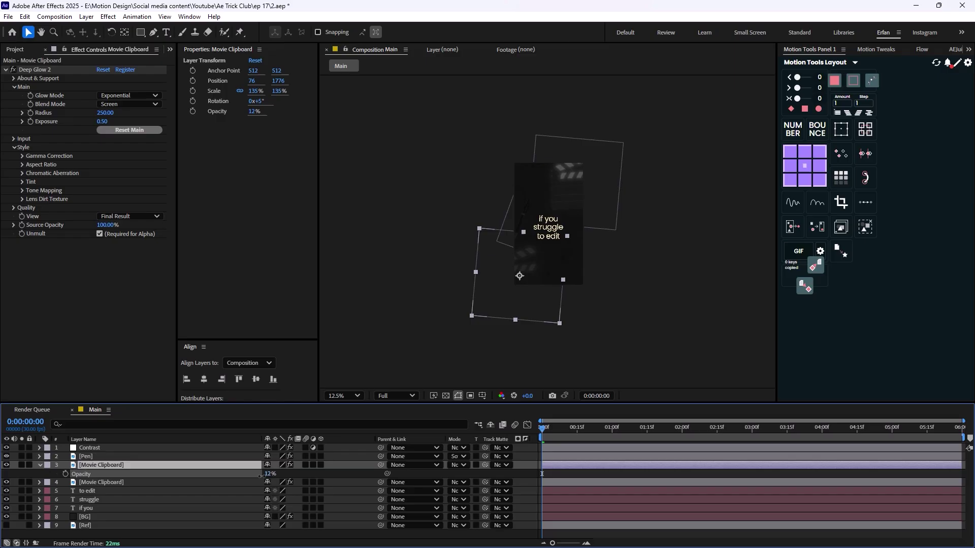
left_click(246, 482)
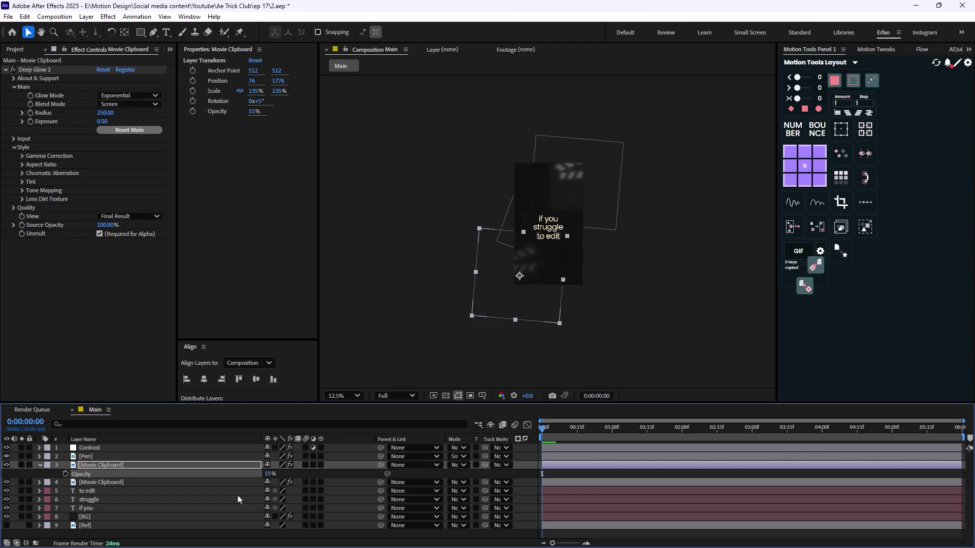
key("t")
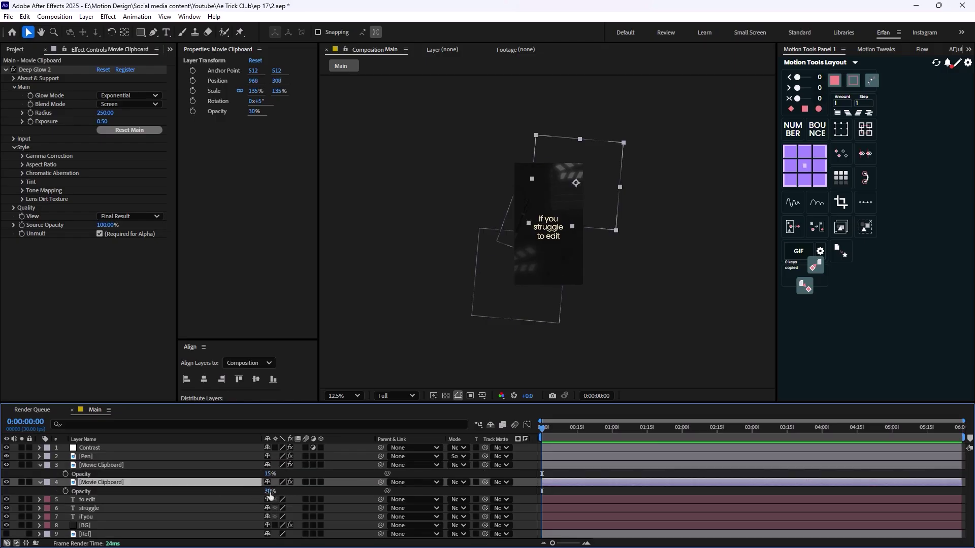
left_click_drag(268, 491, 262, 491)
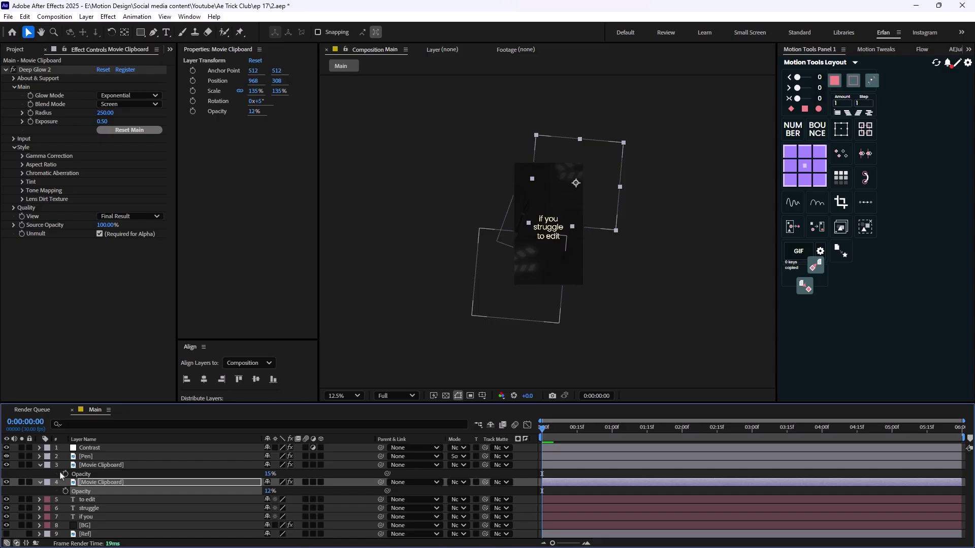
left_click(42, 467)
left_click(39, 466)
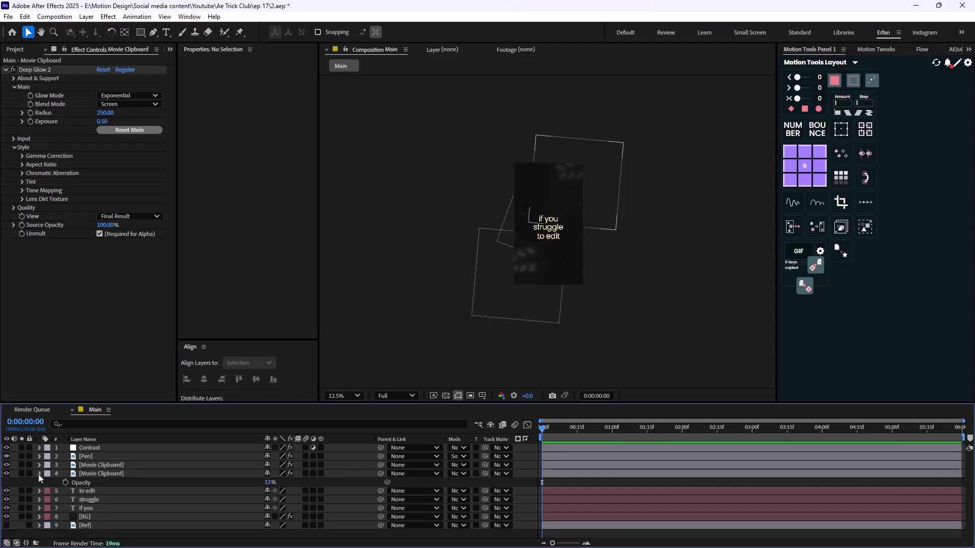
left_click(38, 473)
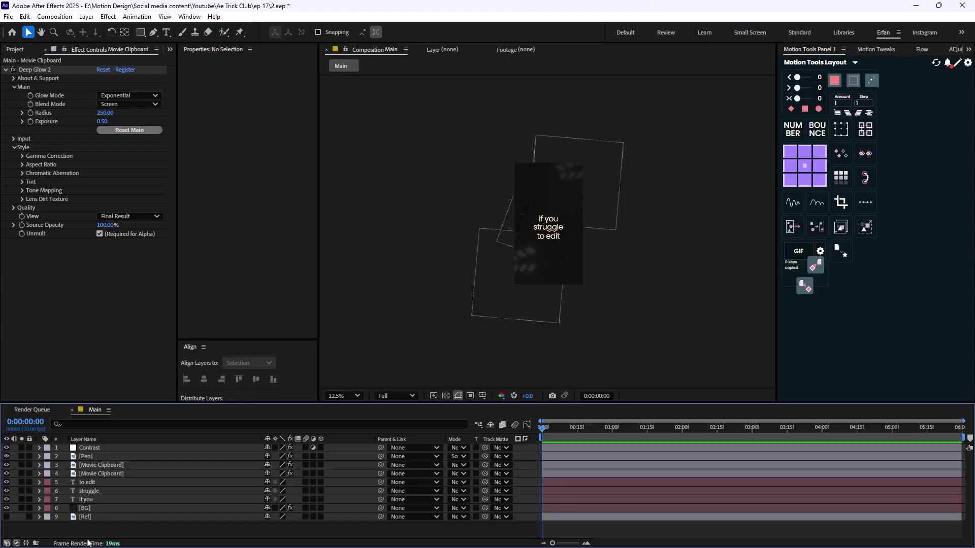
Step: Create a new full-frame solid layer named 'Mist'
left_click(141, 32)
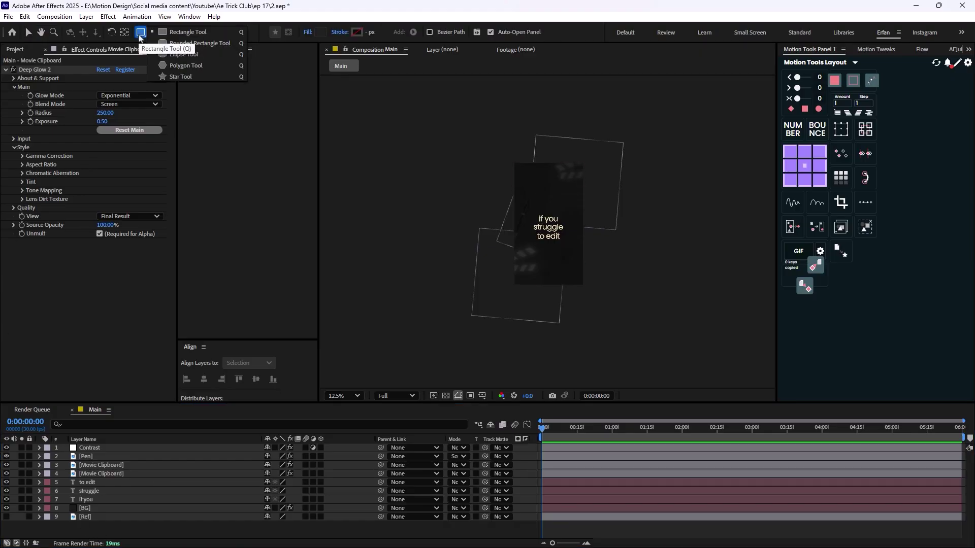
left_click(184, 54)
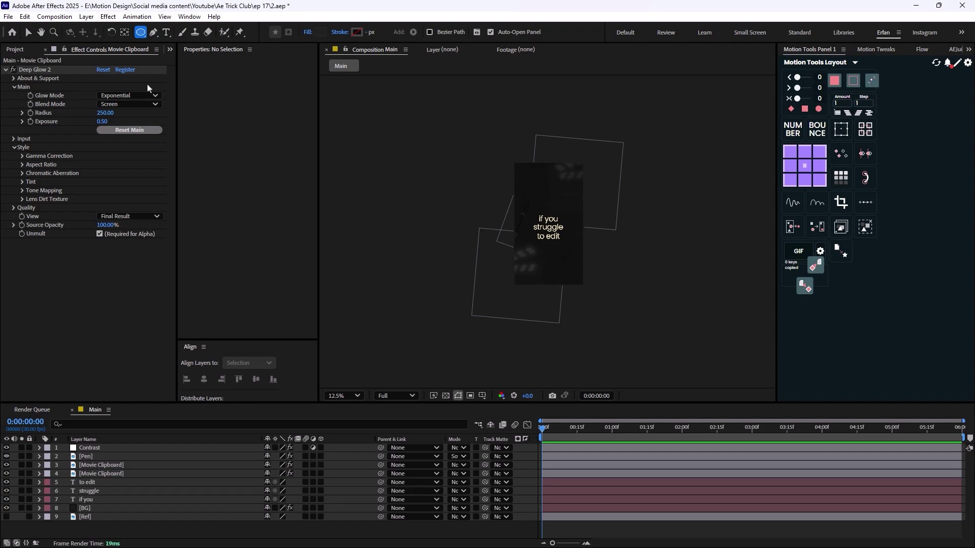
key("ctrl+y")
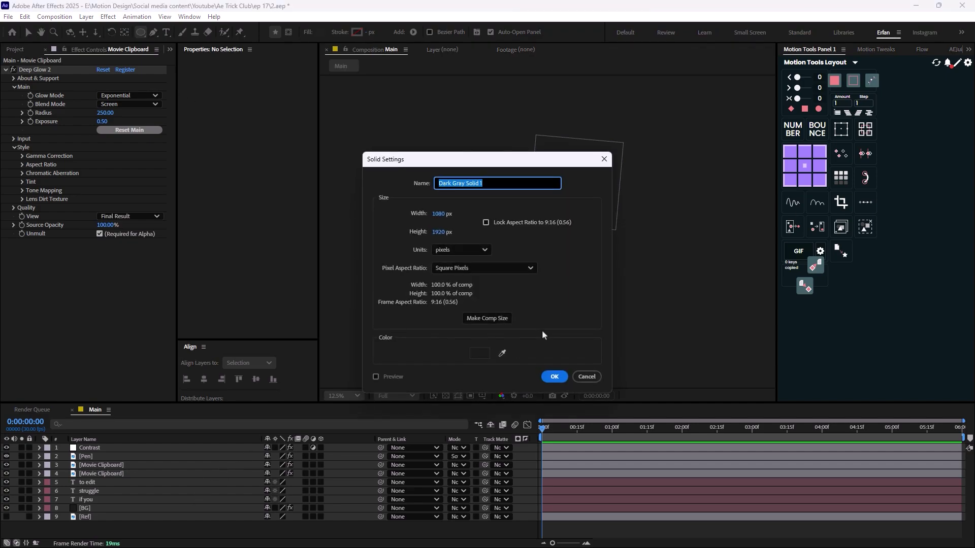
type("Mist")
key("Return")
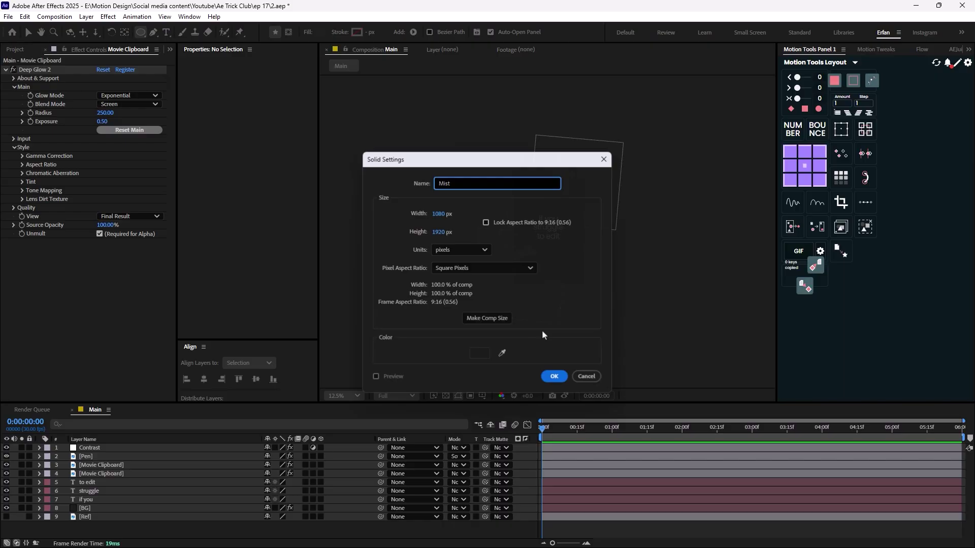
Step: Apply a Fill effect to Mist with its colour set to black (000000)
key("ctrl+space")
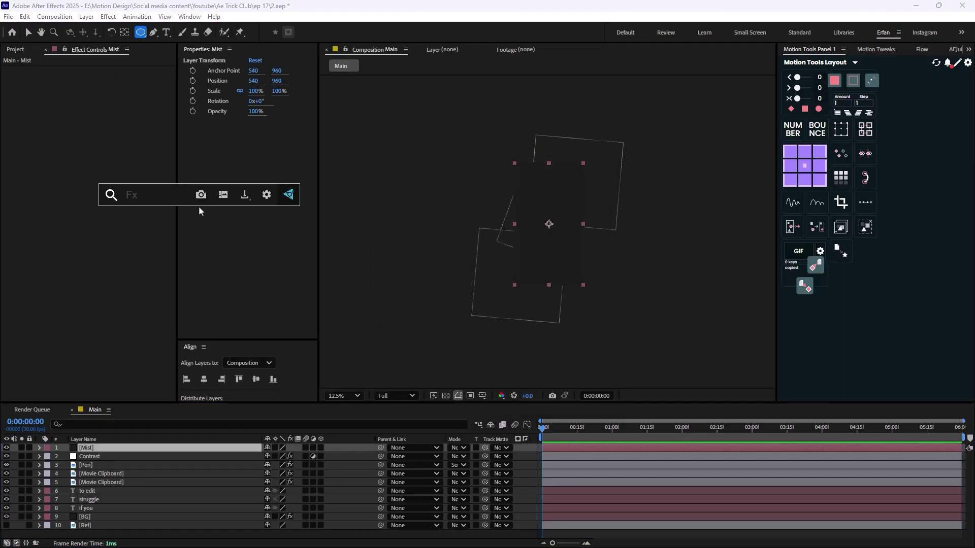
type("fill")
key("Return")
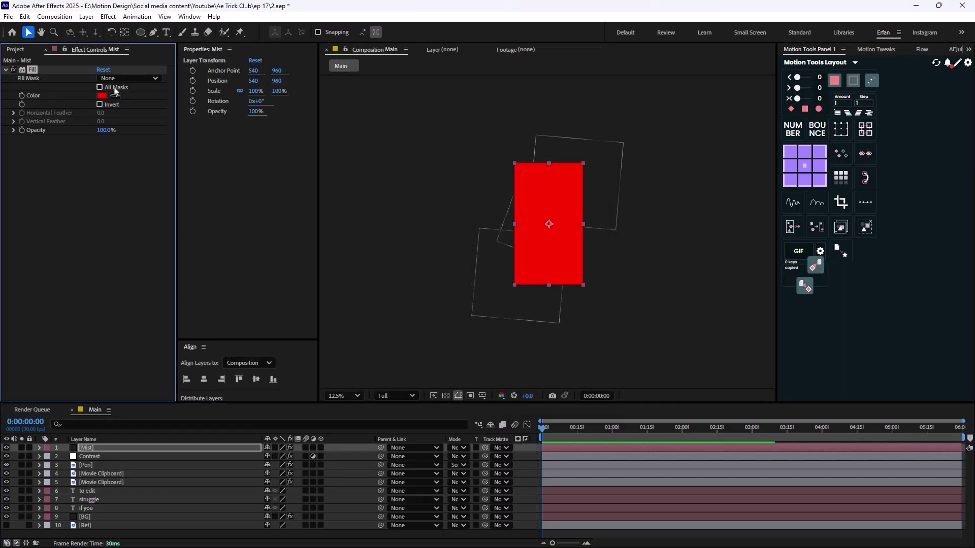
left_click(102, 95)
left_click(372, 343)
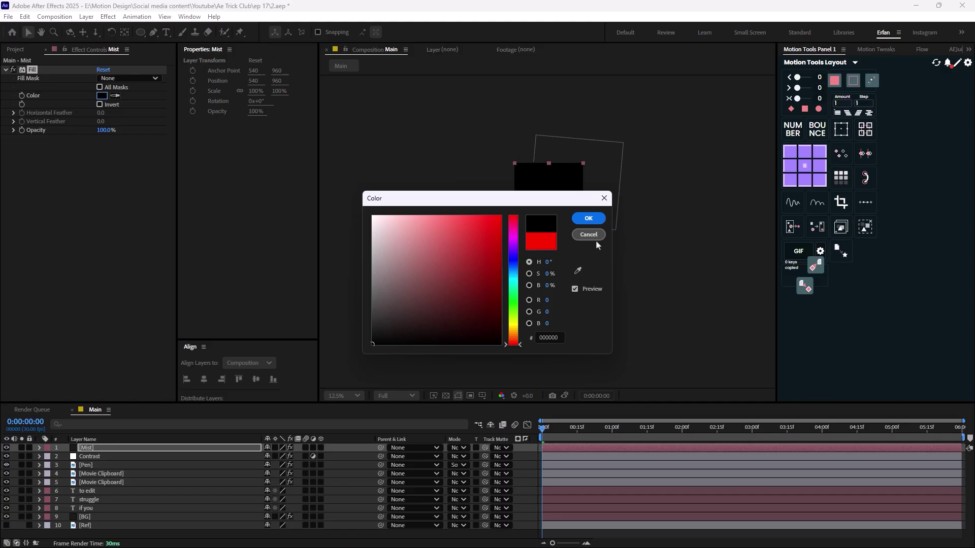
key("Return")
key("q")
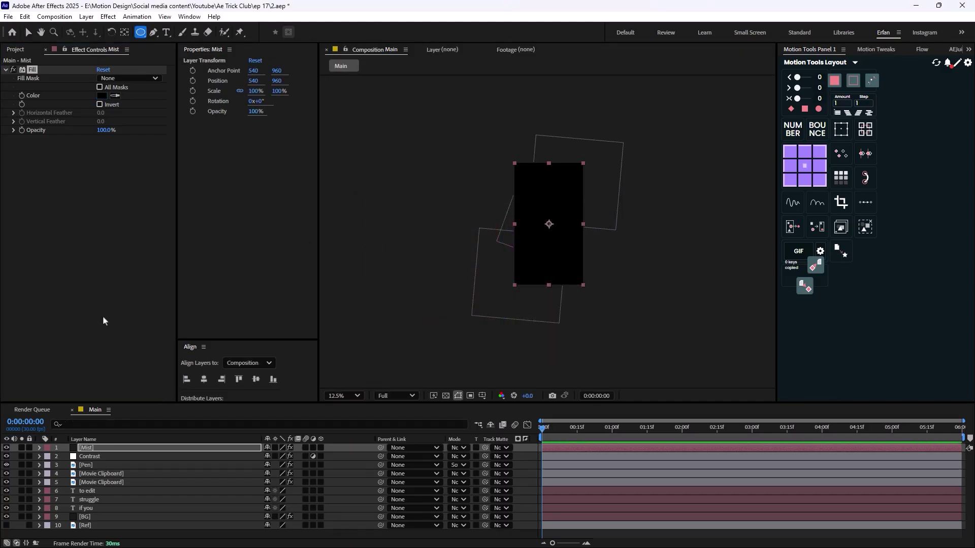
Step: Add an inverted ellipse mask to Mist with a 450-pixel feather
double_click(140, 32)
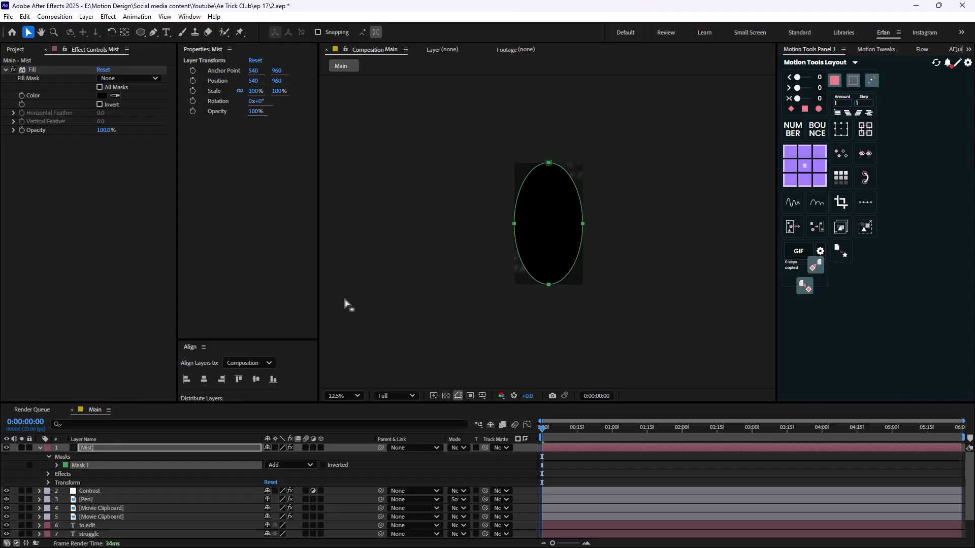
left_click(323, 464)
key("period")
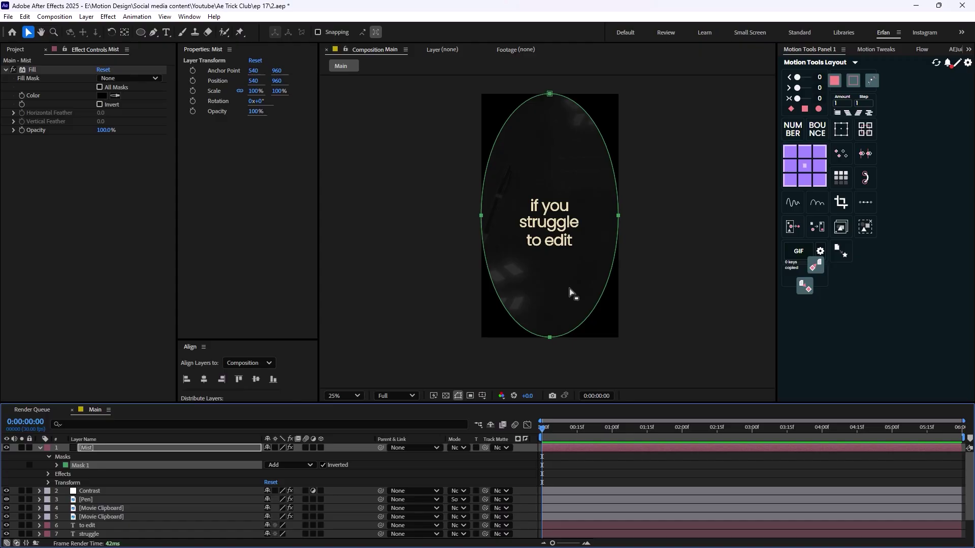
key("f")
left_click(281, 465)
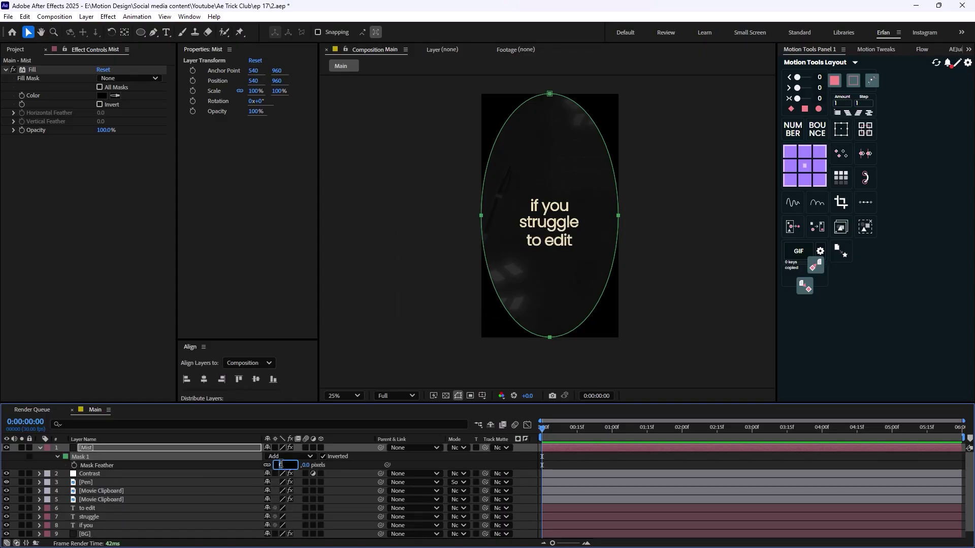
type("450")
key("Return")
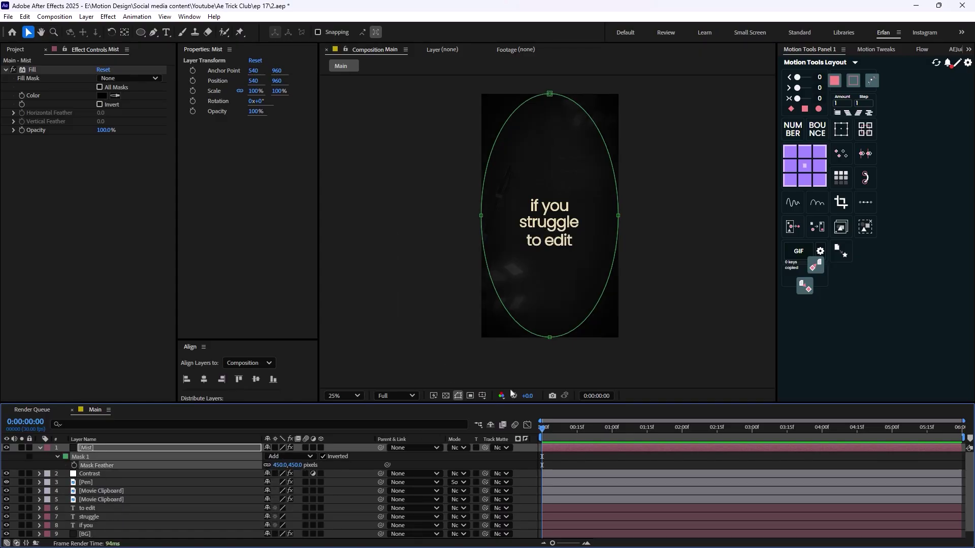
Step: Toggle the Mist layer's visibility off and on to compare the vignette
left_click(649, 299)
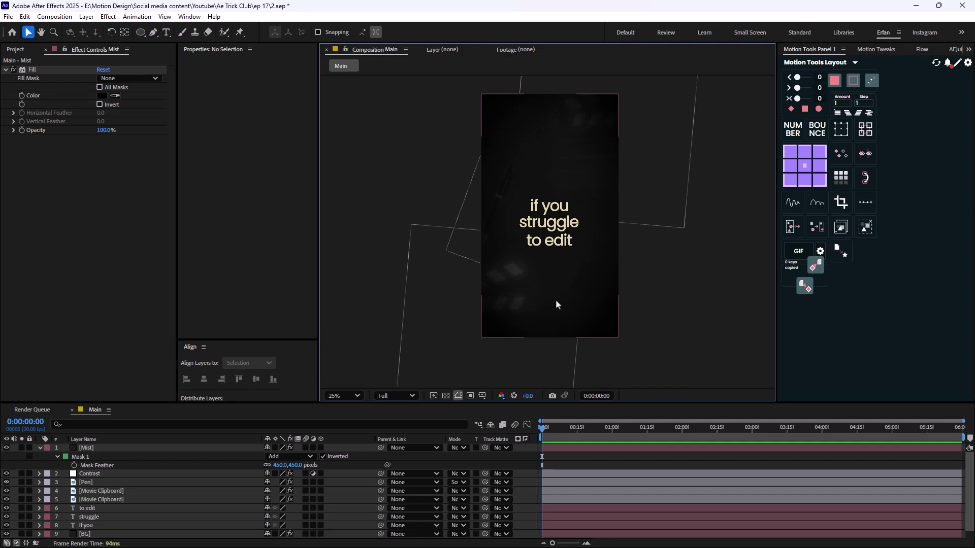
left_click(7, 448)
left_click(7, 448)
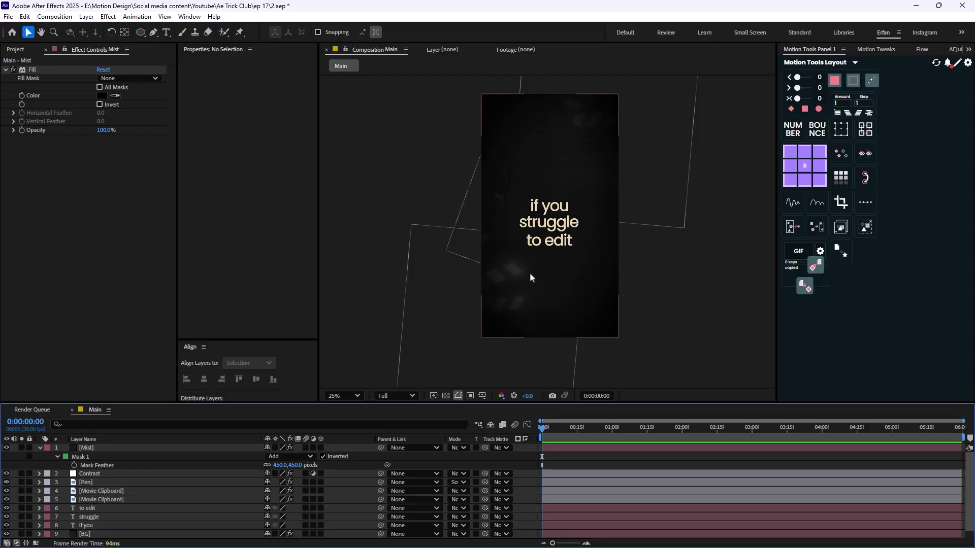
scroll(116, 512, "down", 1)
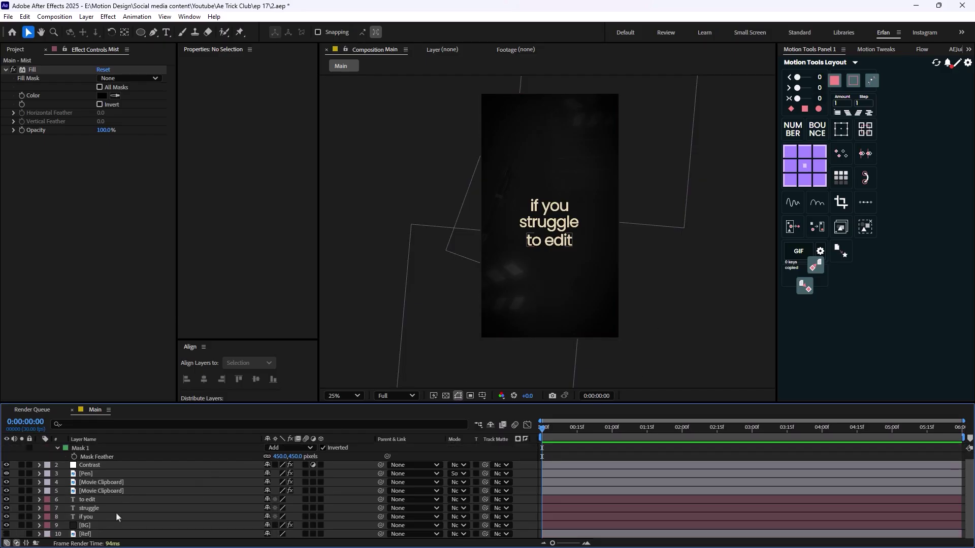
Step: Apply Glow to the 'if you' text layer with Radius 50 and Intensity 0.3
left_click(137, 517)
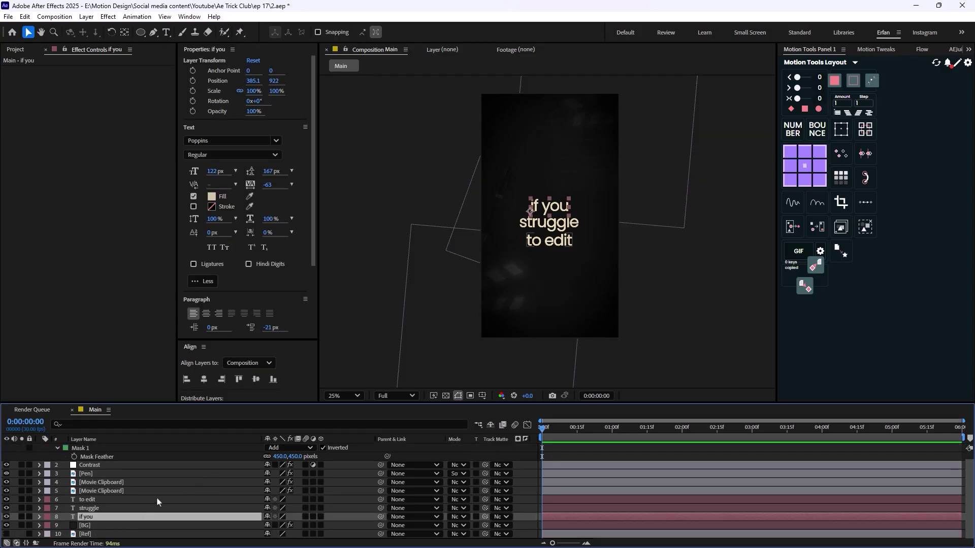
key("ctrl+space")
type("glow")
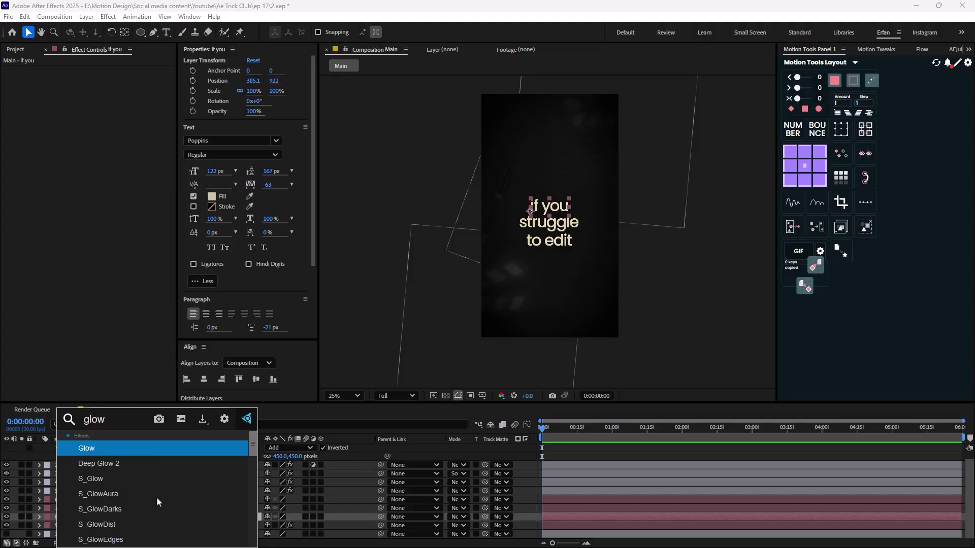
key("Return")
scroll(549, 231, "up", 2)
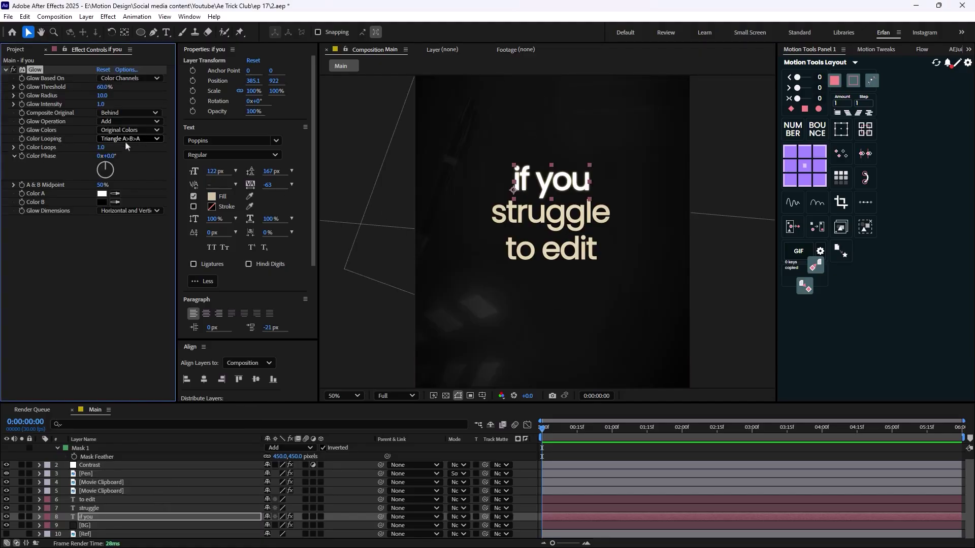
left_click(102, 96)
type("50")
key("Return")
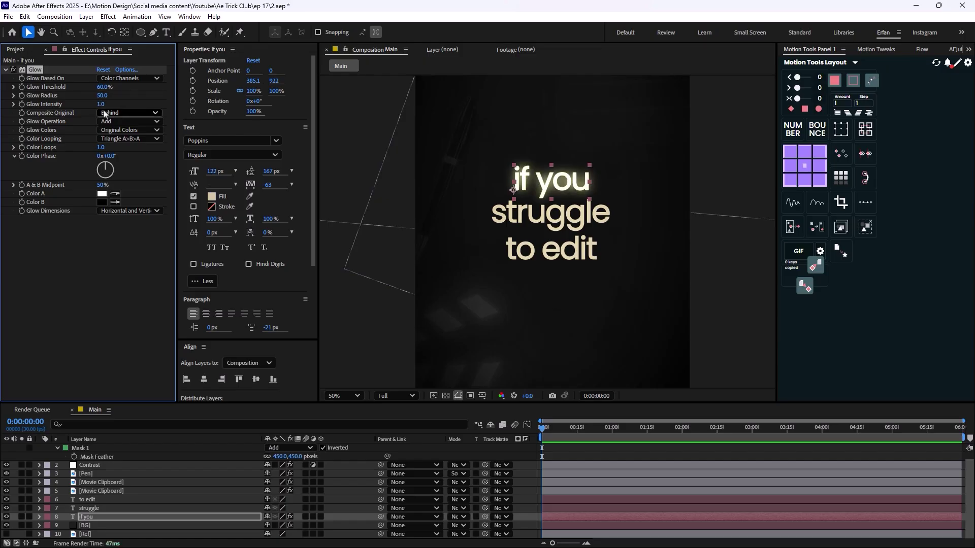
left_click_drag(100, 105, 74, 115)
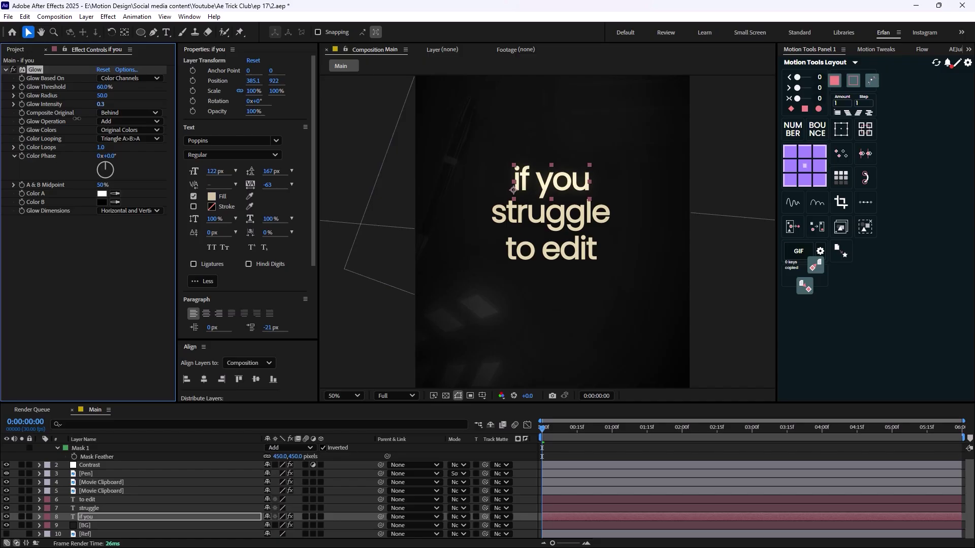
Step: Set the Glow's second colour to pale blue A2B4FF
left_click(103, 203)
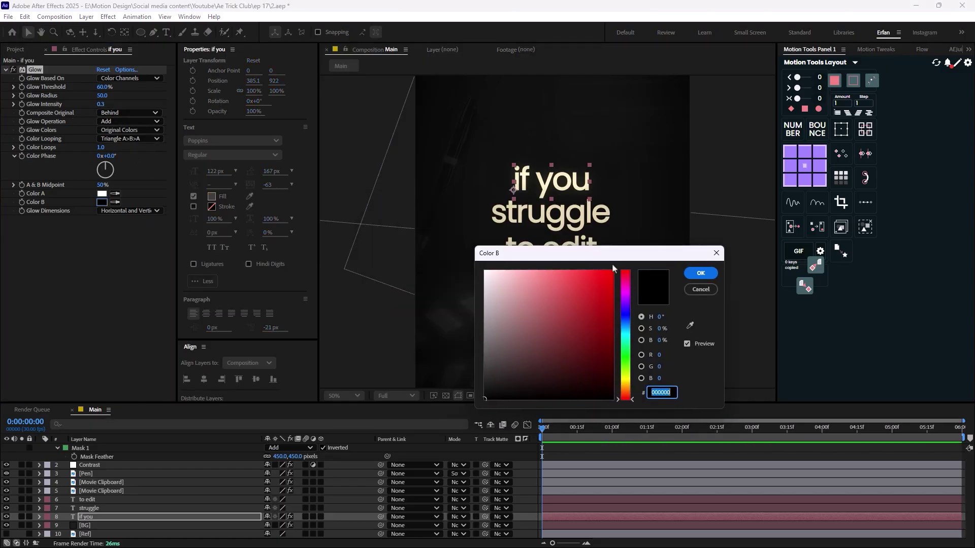
left_click_drag(626, 335, 531, 263)
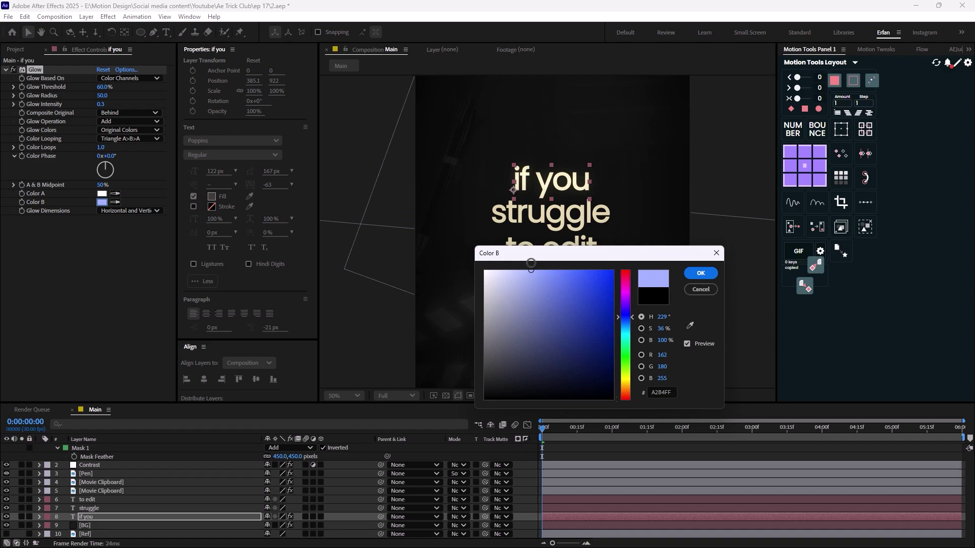
left_click(700, 273)
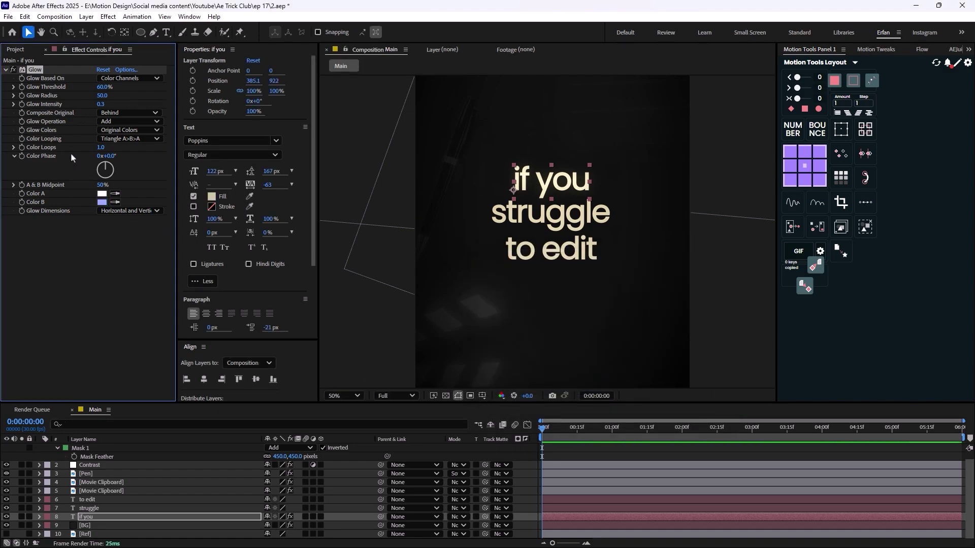
left_click(89, 515)
Step: Paste the same Glow effect onto the 'to edit' text layer
left_click(92, 501)
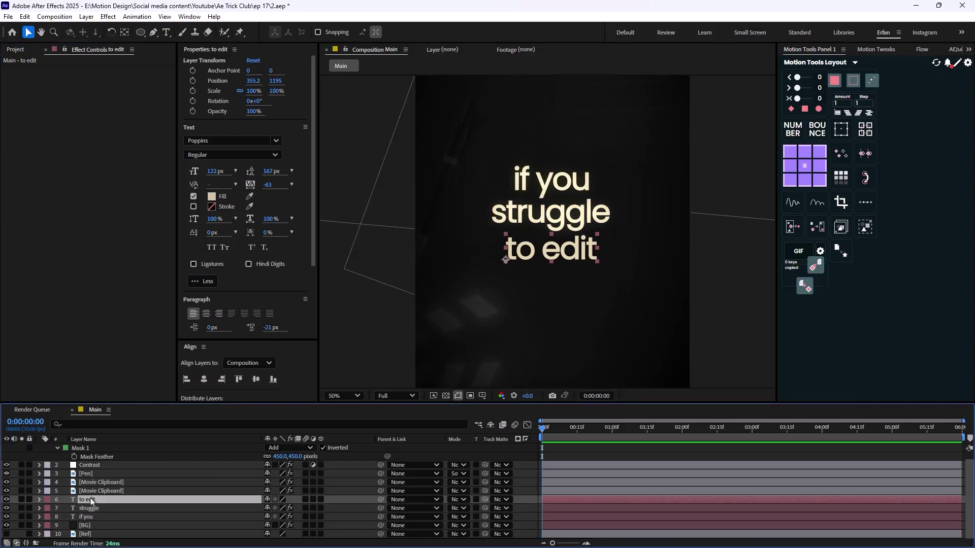
key("ctrl+v")
scroll(517, 255, "down", 2)
scroll(566, 292, "up", 1)
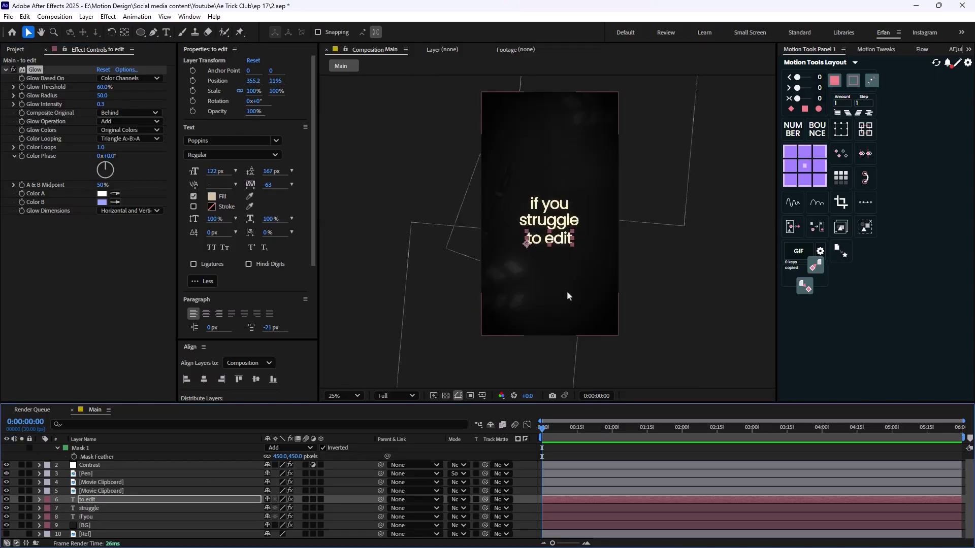
left_click(671, 311)
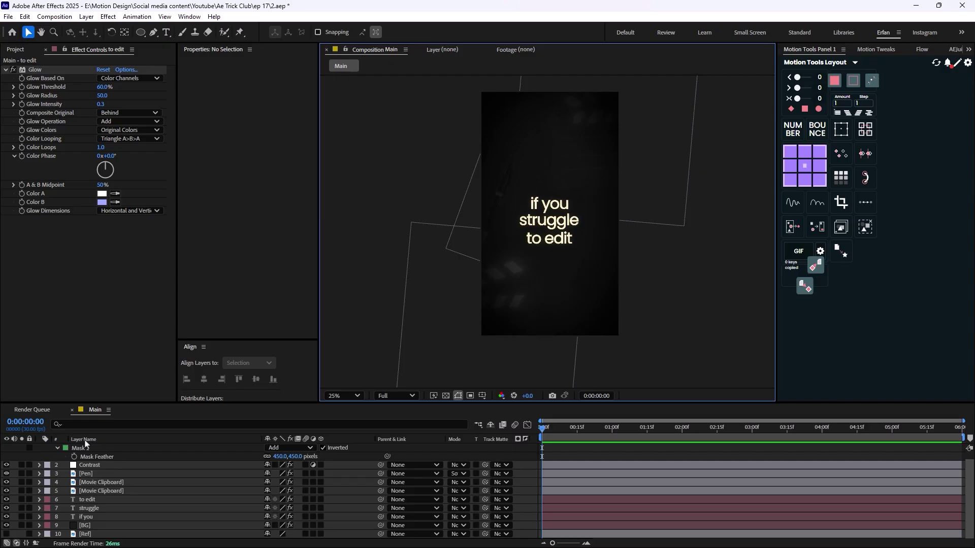
scroll(85, 445, "up", 1)
left_click(39, 448)
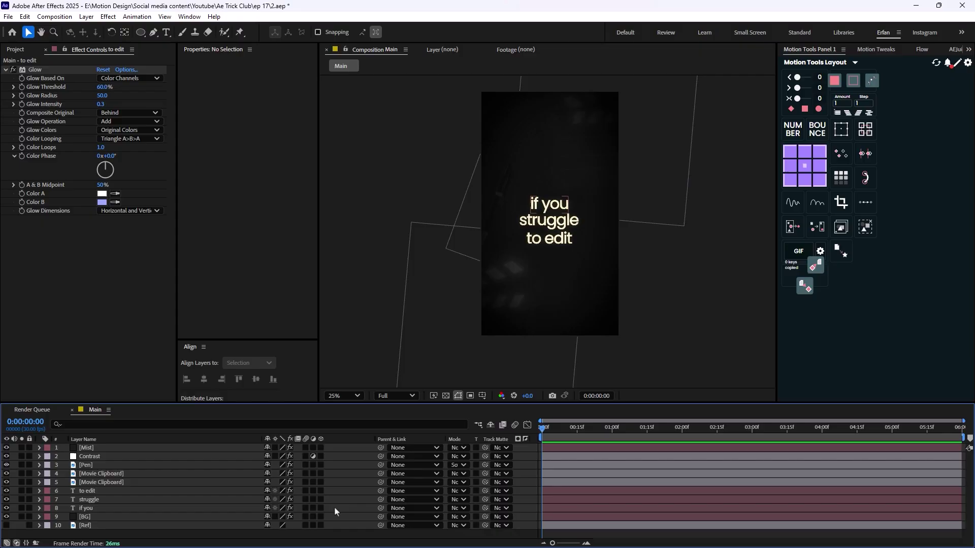
Step: Add Adjustment Layer 2 with Magic Bullet Looks applied and launch the Looks editor
right_click(215, 534)
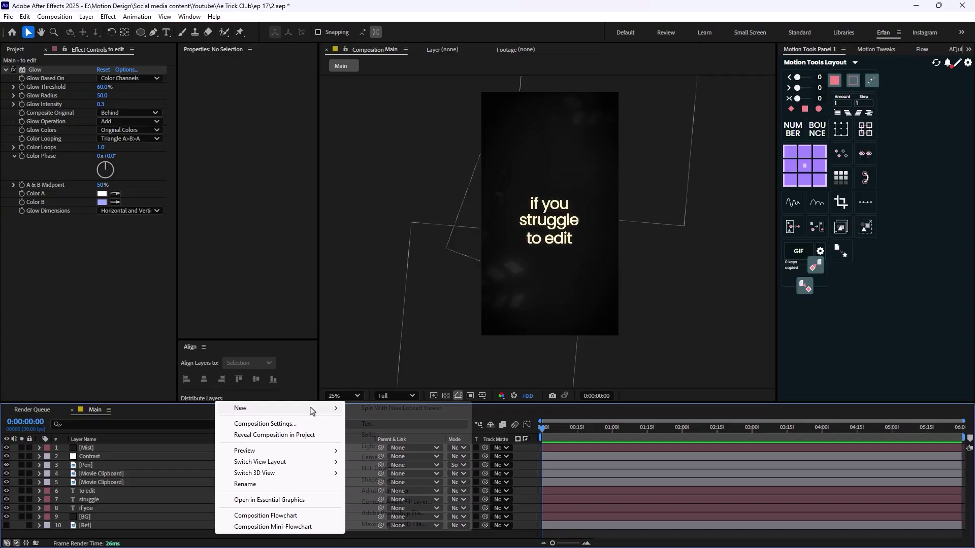
mouse_move(338, 410)
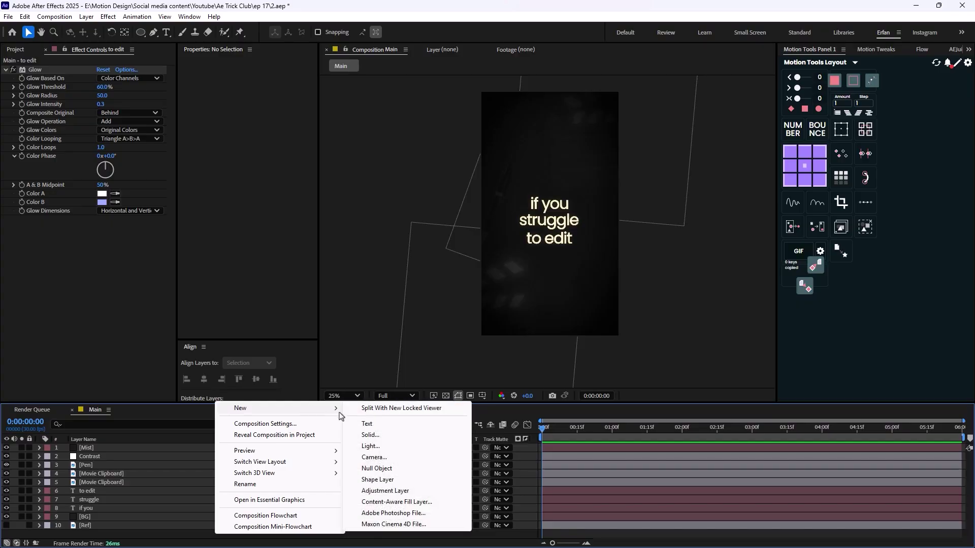
left_click(412, 492)
key("ctrl+space")
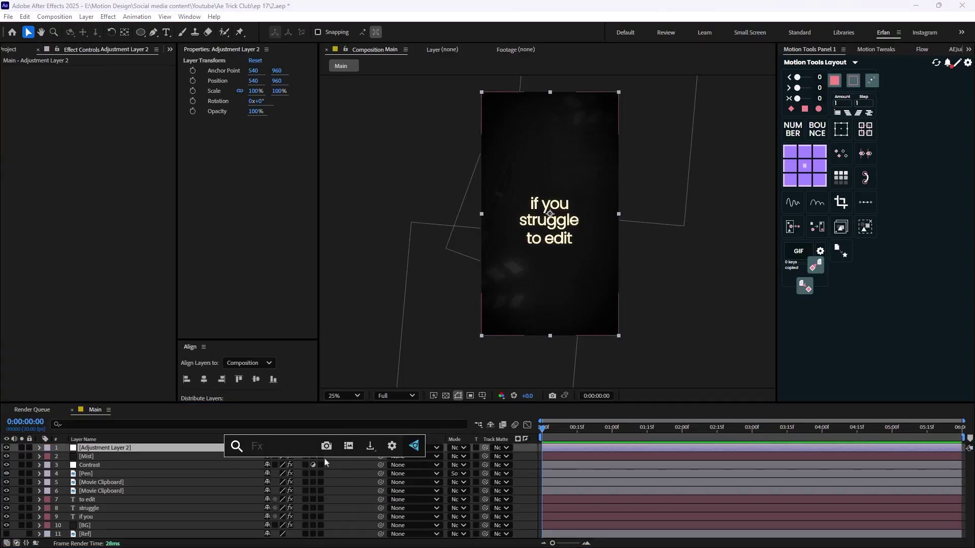
type("look")
left_click(313, 445)
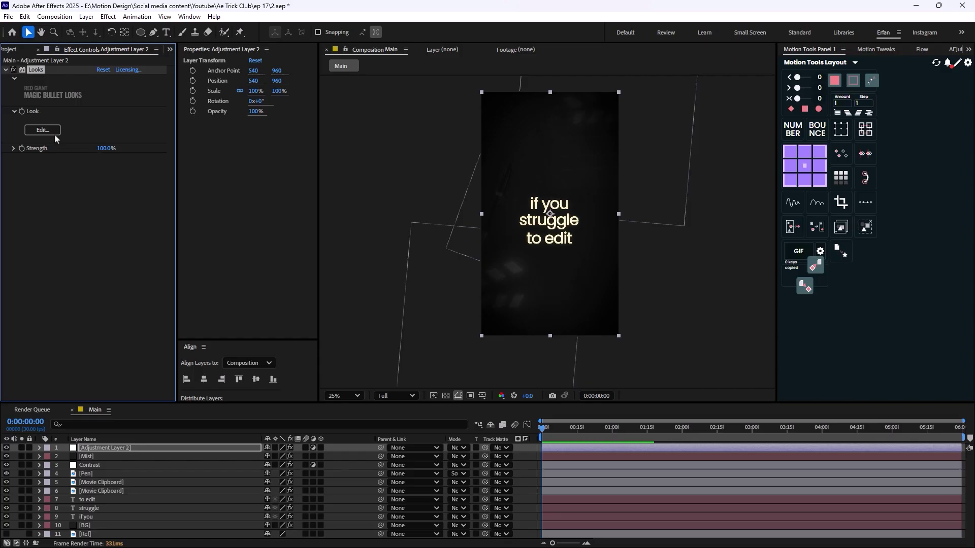
left_click(49, 130)
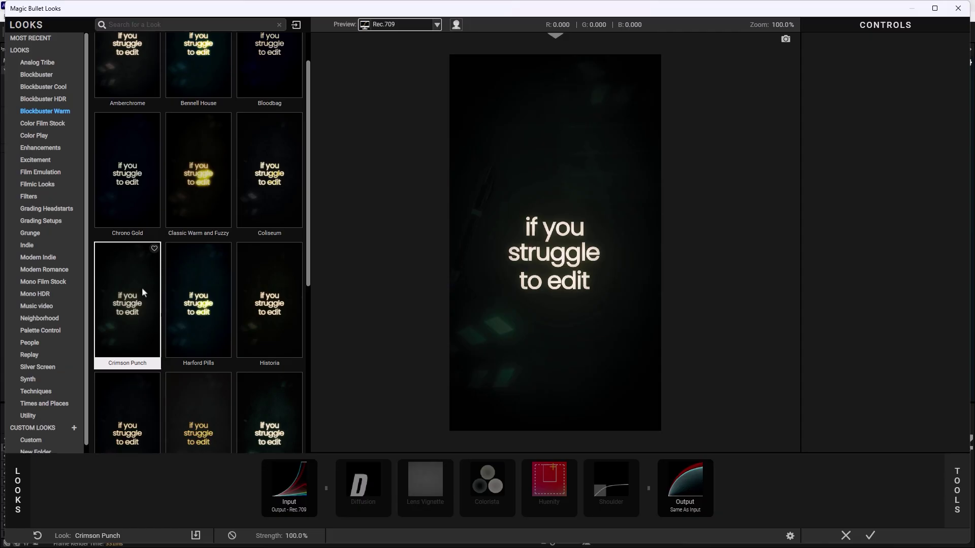
Step: Browse the Blockbuster looks, previewing Chronometer on the frame
scroll(142, 287, "down", 2)
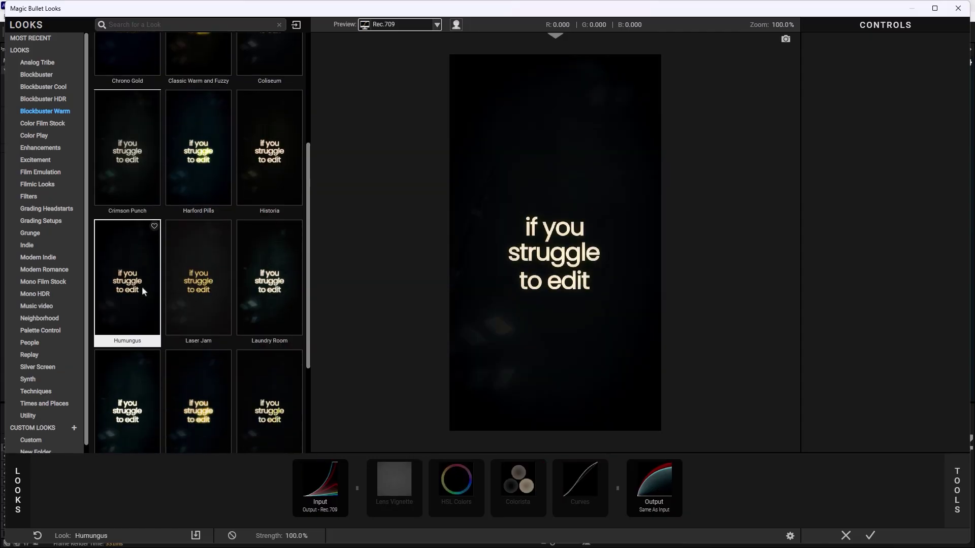
scroll(141, 286, "down", 2)
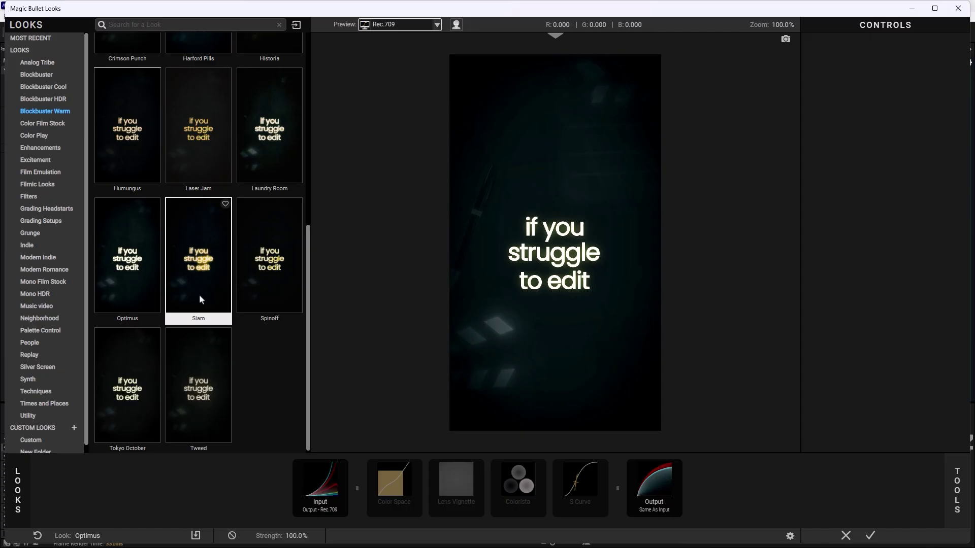
left_click(37, 74)
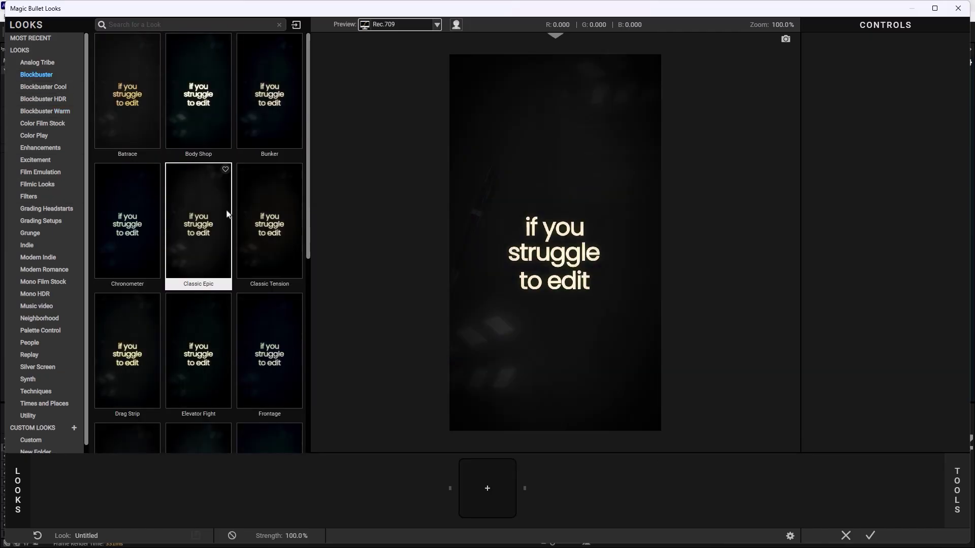
left_click(130, 252)
scroll(195, 321, "down", 1)
scroll(195, 320, "down", 2)
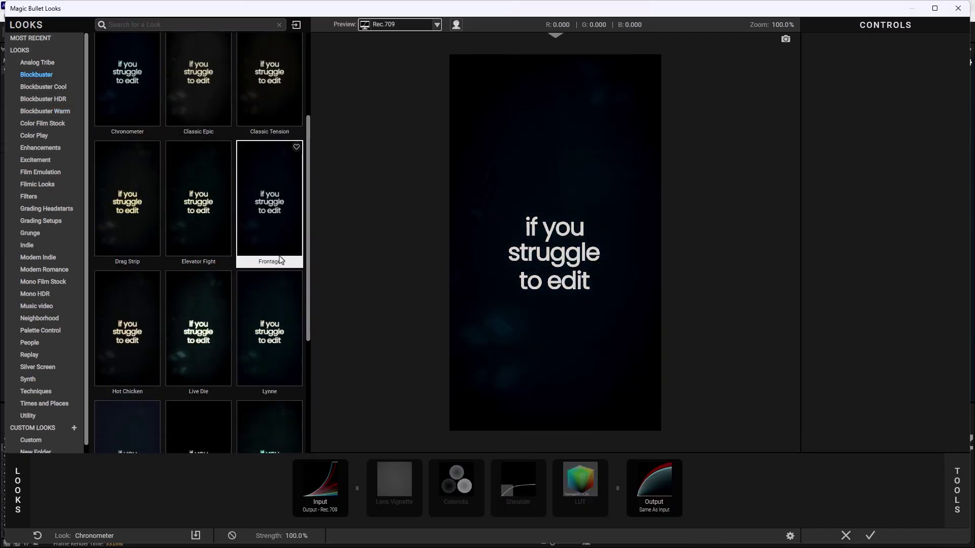
Step: Choose the Laundry Room look from Blockbuster Warm and review its Colorista settings
left_click(48, 111)
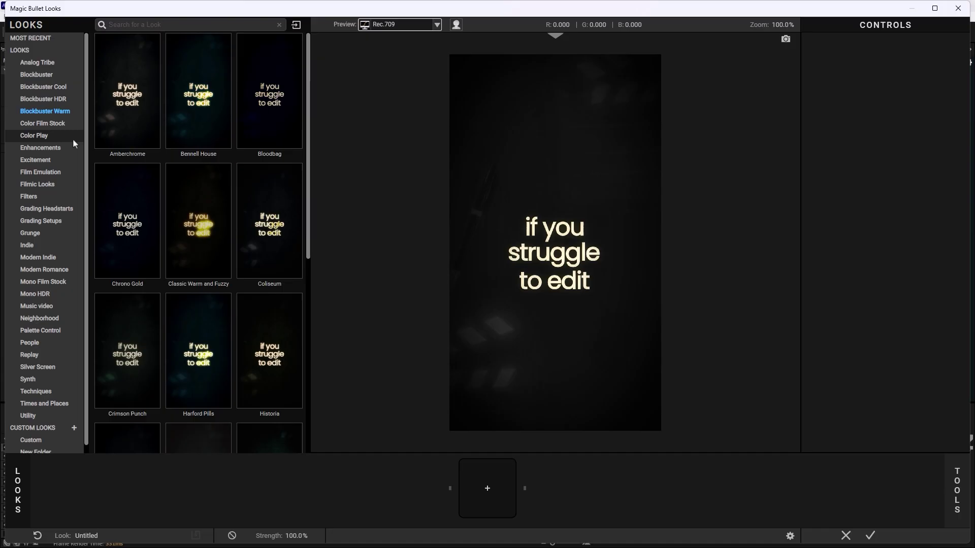
scroll(234, 267, "down", 1)
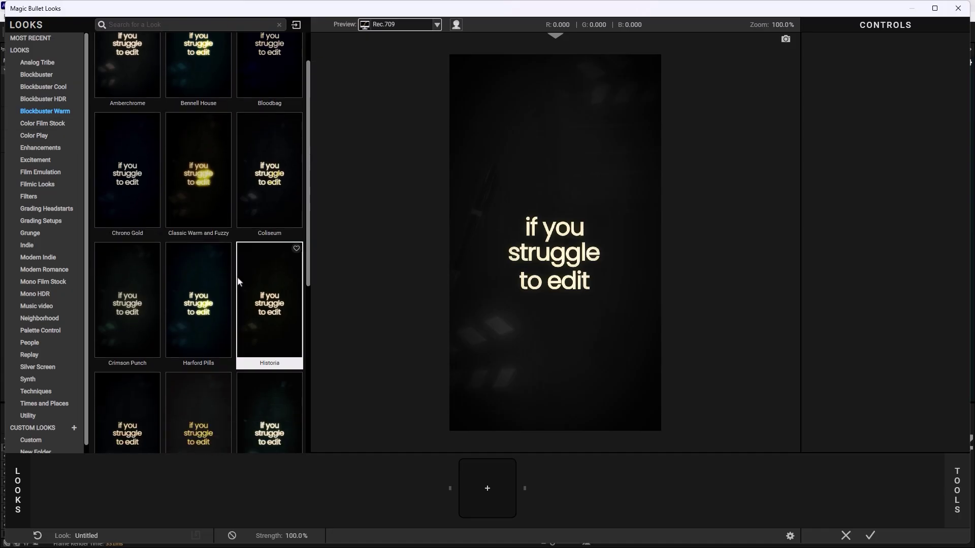
left_click(238, 279)
left_click(226, 306)
left_click(138, 266)
scroll(138, 266, "down", 2)
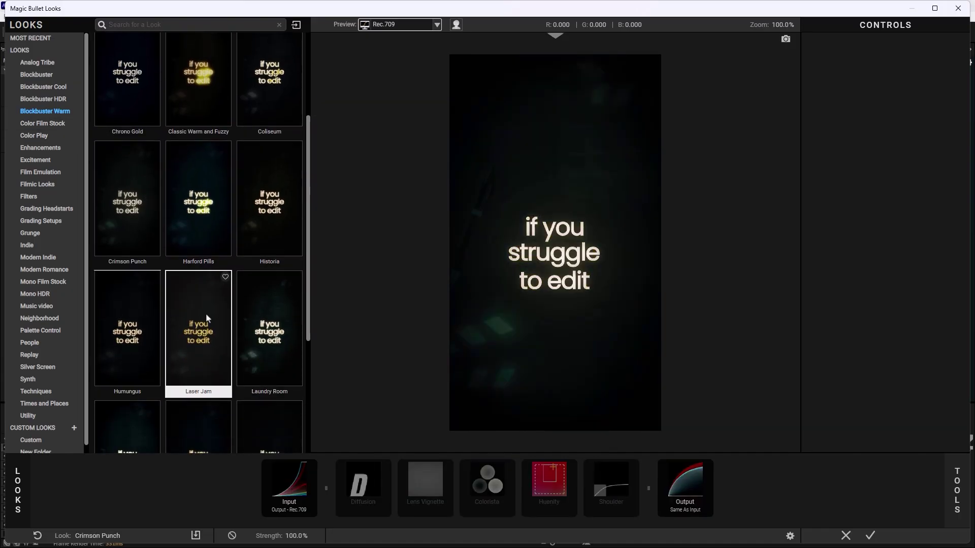
left_click(271, 346)
left_click(549, 485)
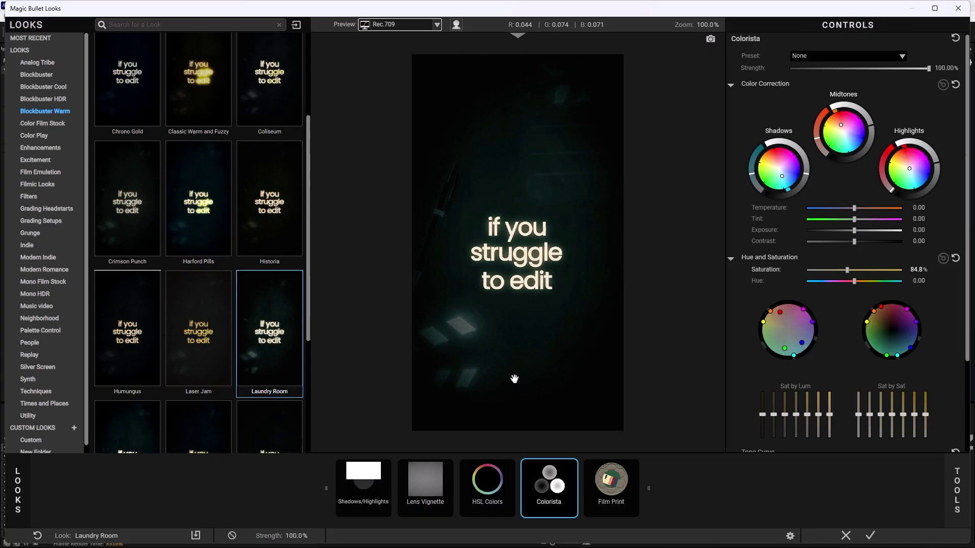
Step: Commit the Looks grade, fit the vertical frame, and show the Pen and first Movie Clipboard opacity
left_click(870, 536)
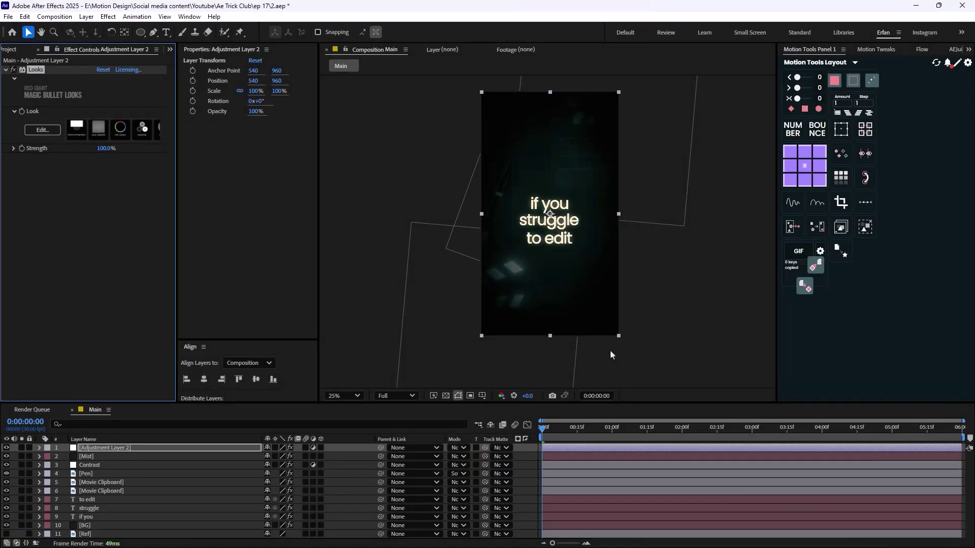
key("comma")
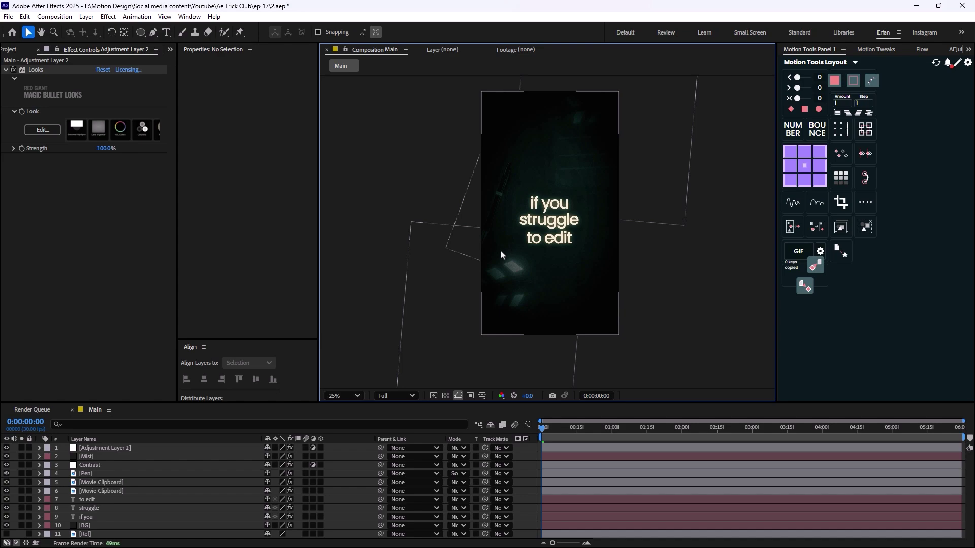
left_click(100, 481)
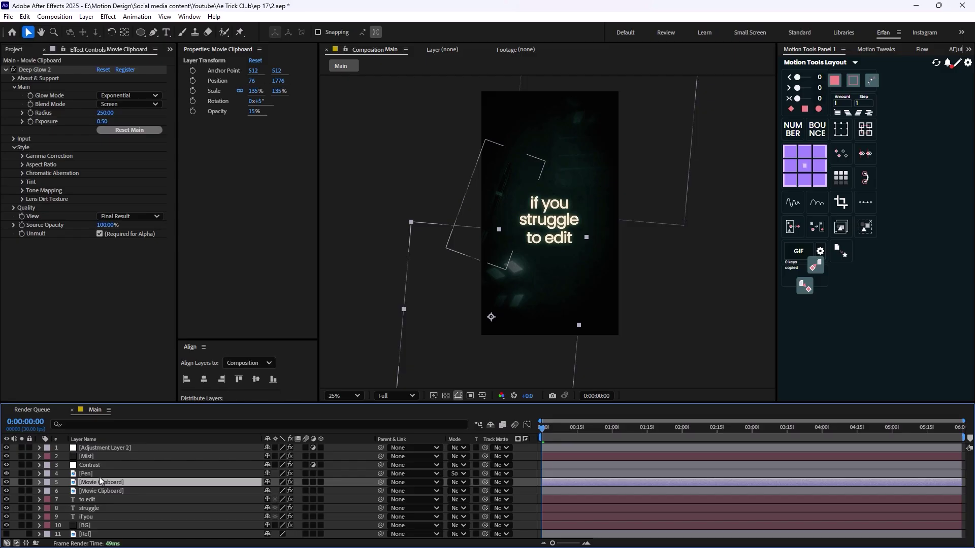
key("ctrl+Up")
key("t")
key("ctrl+Down")
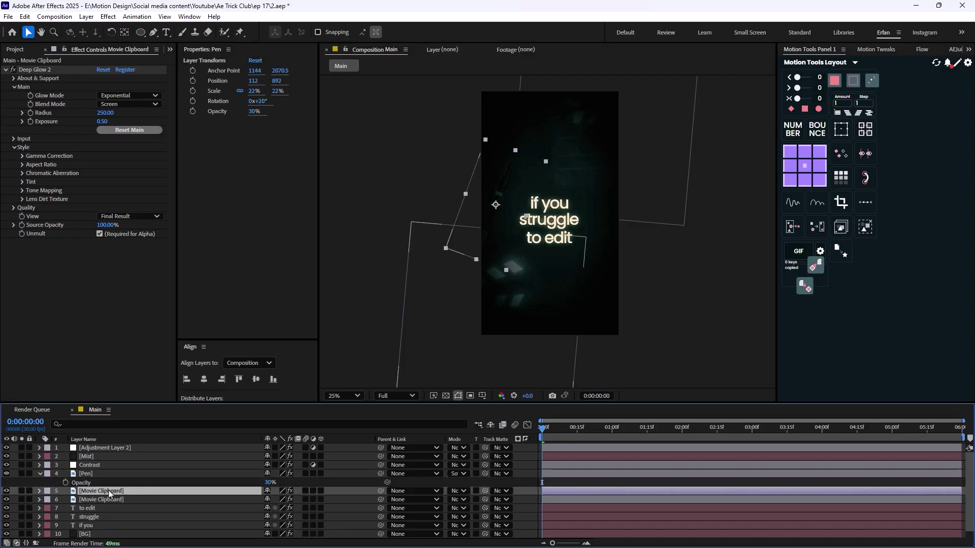
key("t")
Step: Raise the two Movie Clipboard layers' opacity from 15% to about 27% and 24%
mouse_move(270, 504)
left_mouse_down()
mouse_move(281, 504)
mouse_move(278, 520)
left_mouse_up()
left_click(185, 508)
key("t")
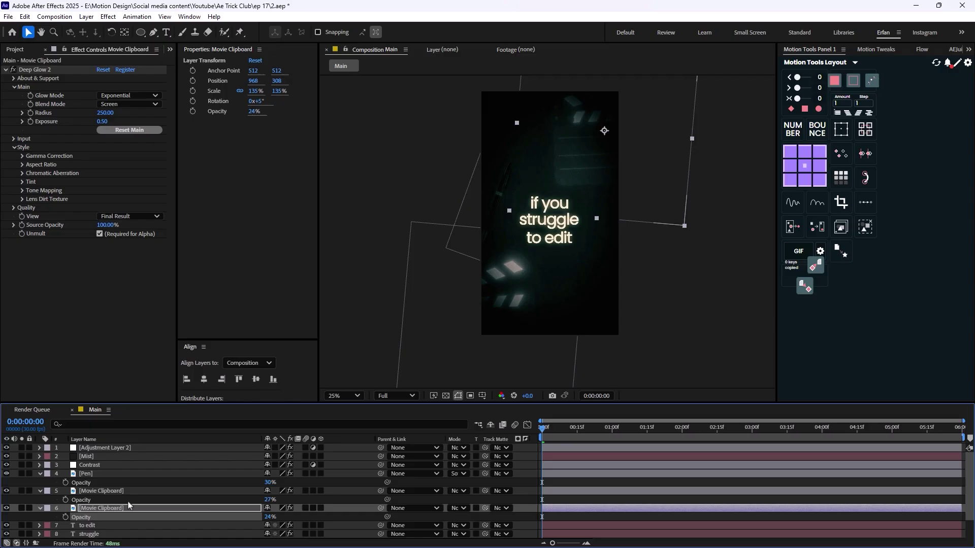
Step: Collapse the Pen and Movie Clipboard opacity rows and deselect all layers
left_click(49, 475)
left_click(40, 474)
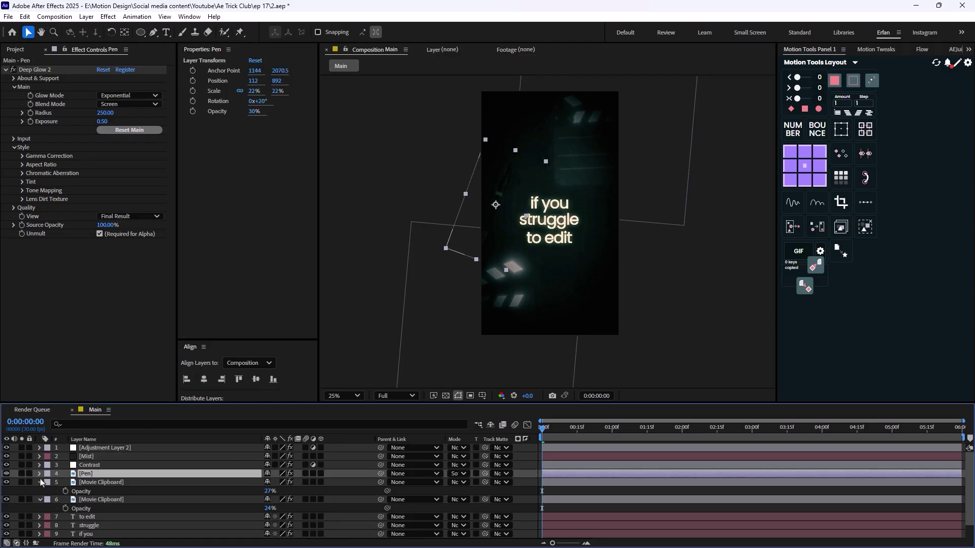
left_click(41, 482)
left_click(41, 491)
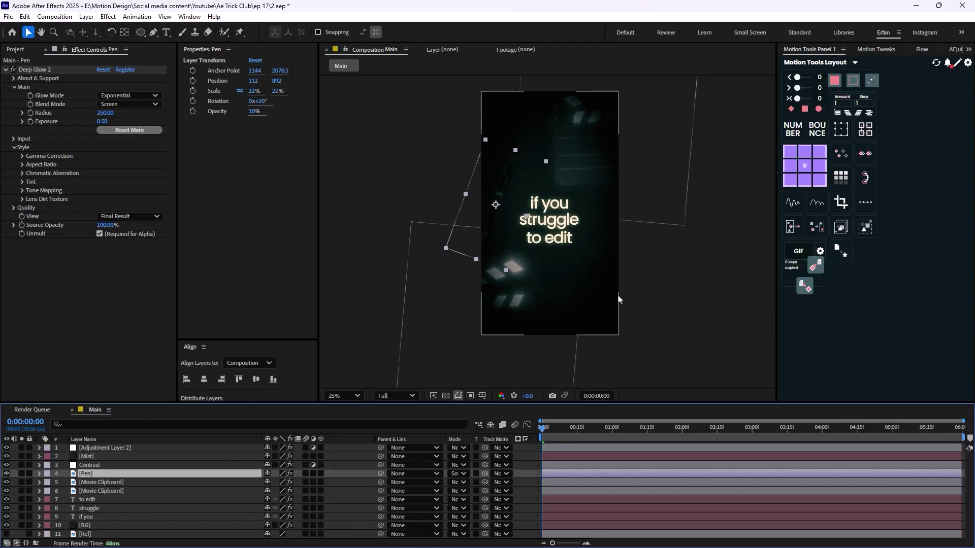
left_click(667, 299)
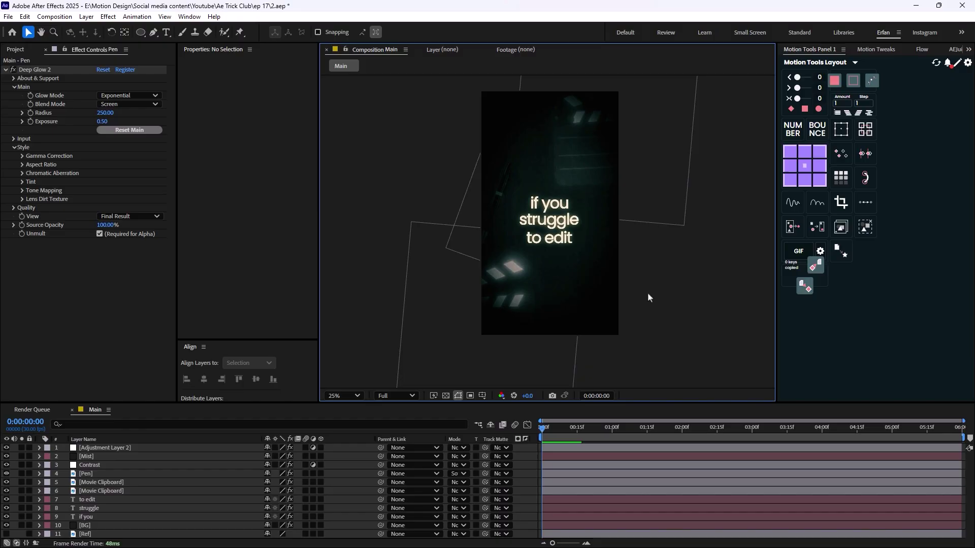